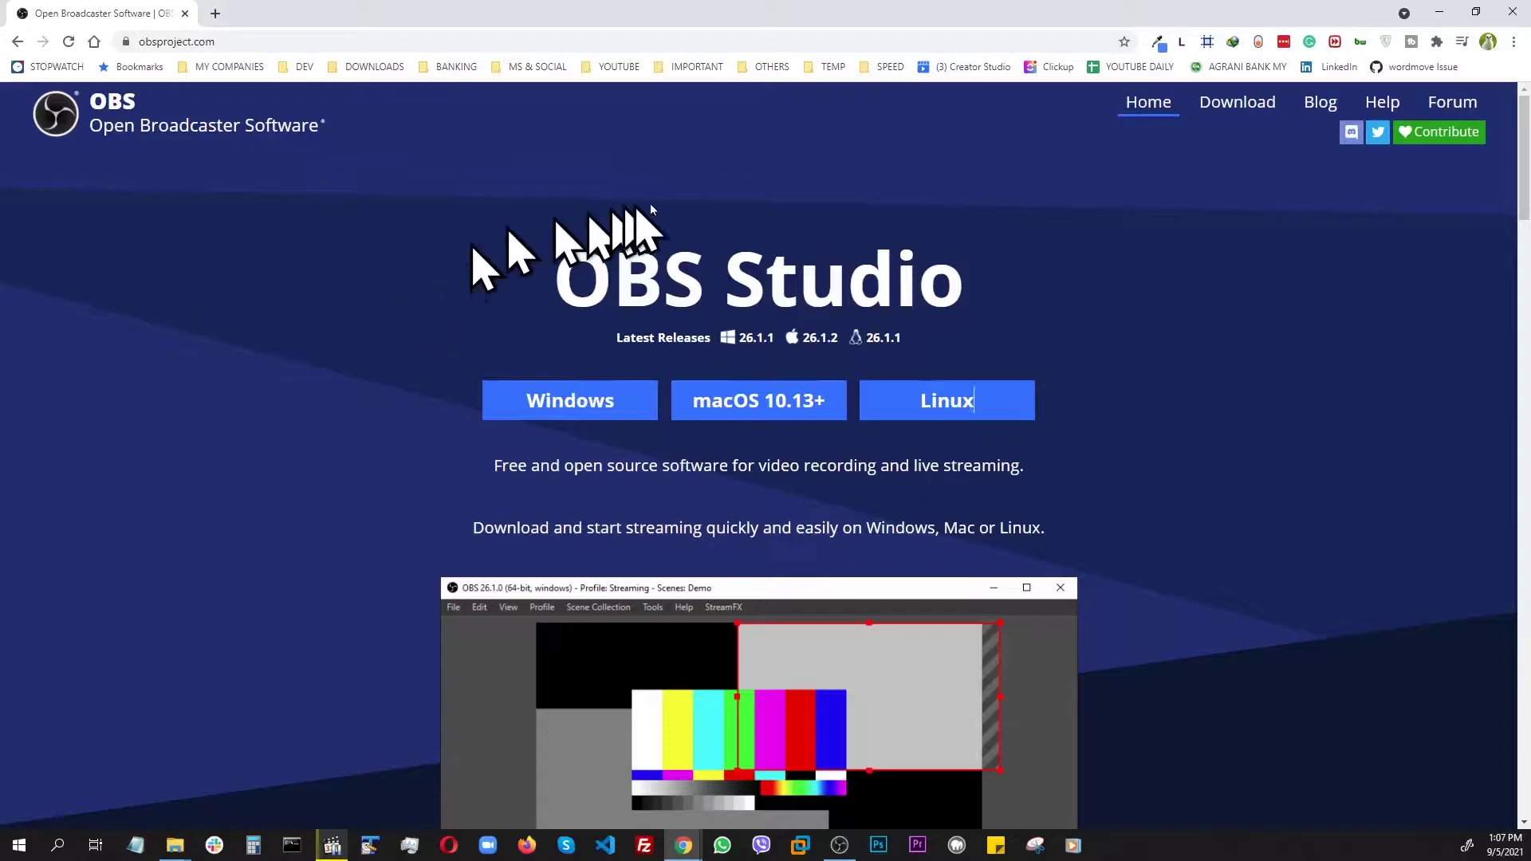
# Examine the OBS Studio home page, including its download options and feature overview
pyautogui.scroll(-15, 356, 367)
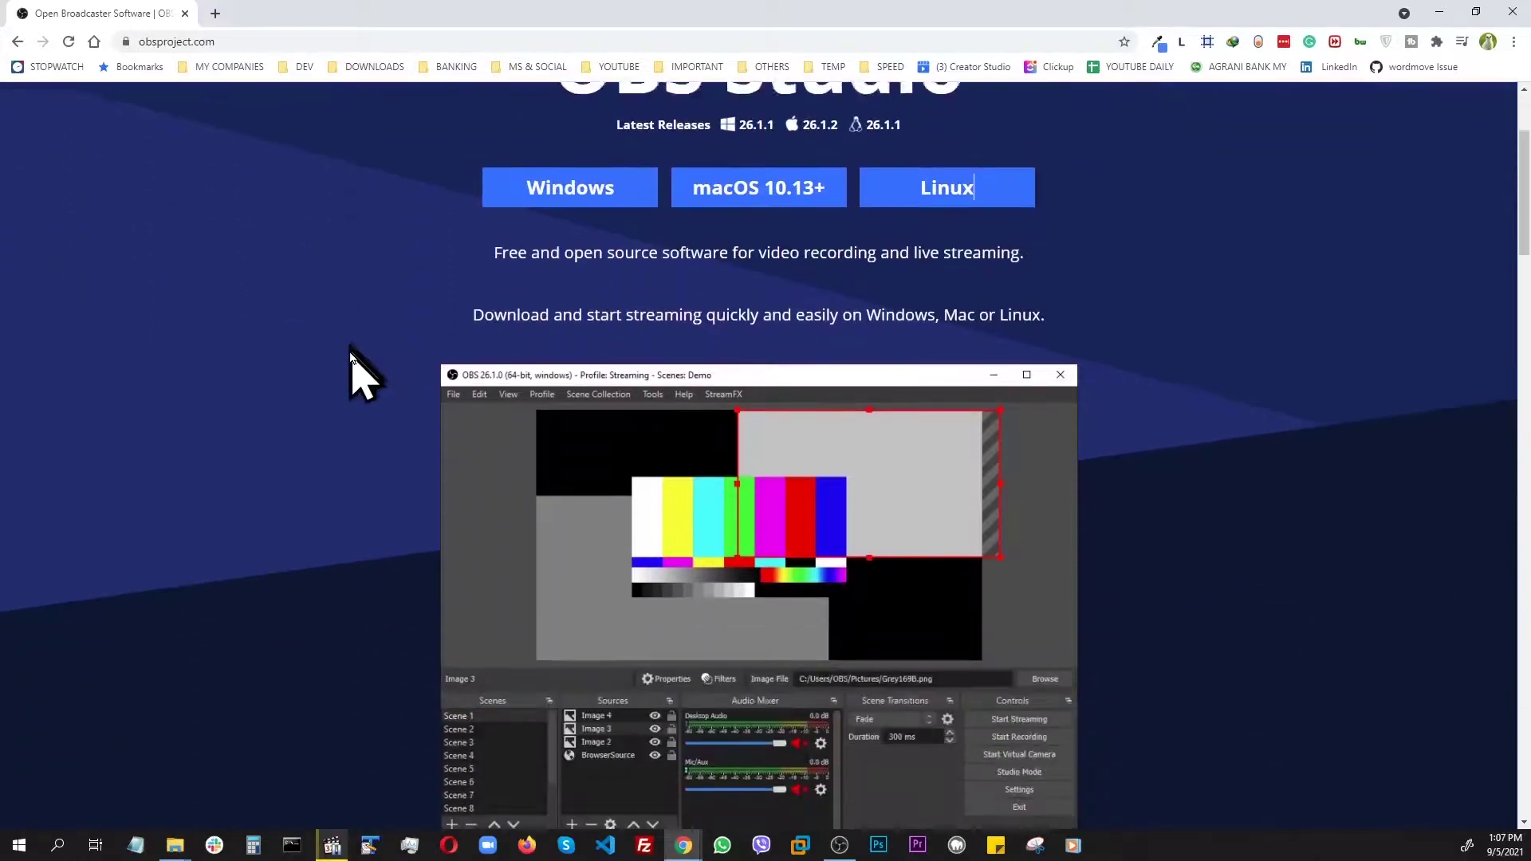
pyautogui.scroll(-15, 351, 355)
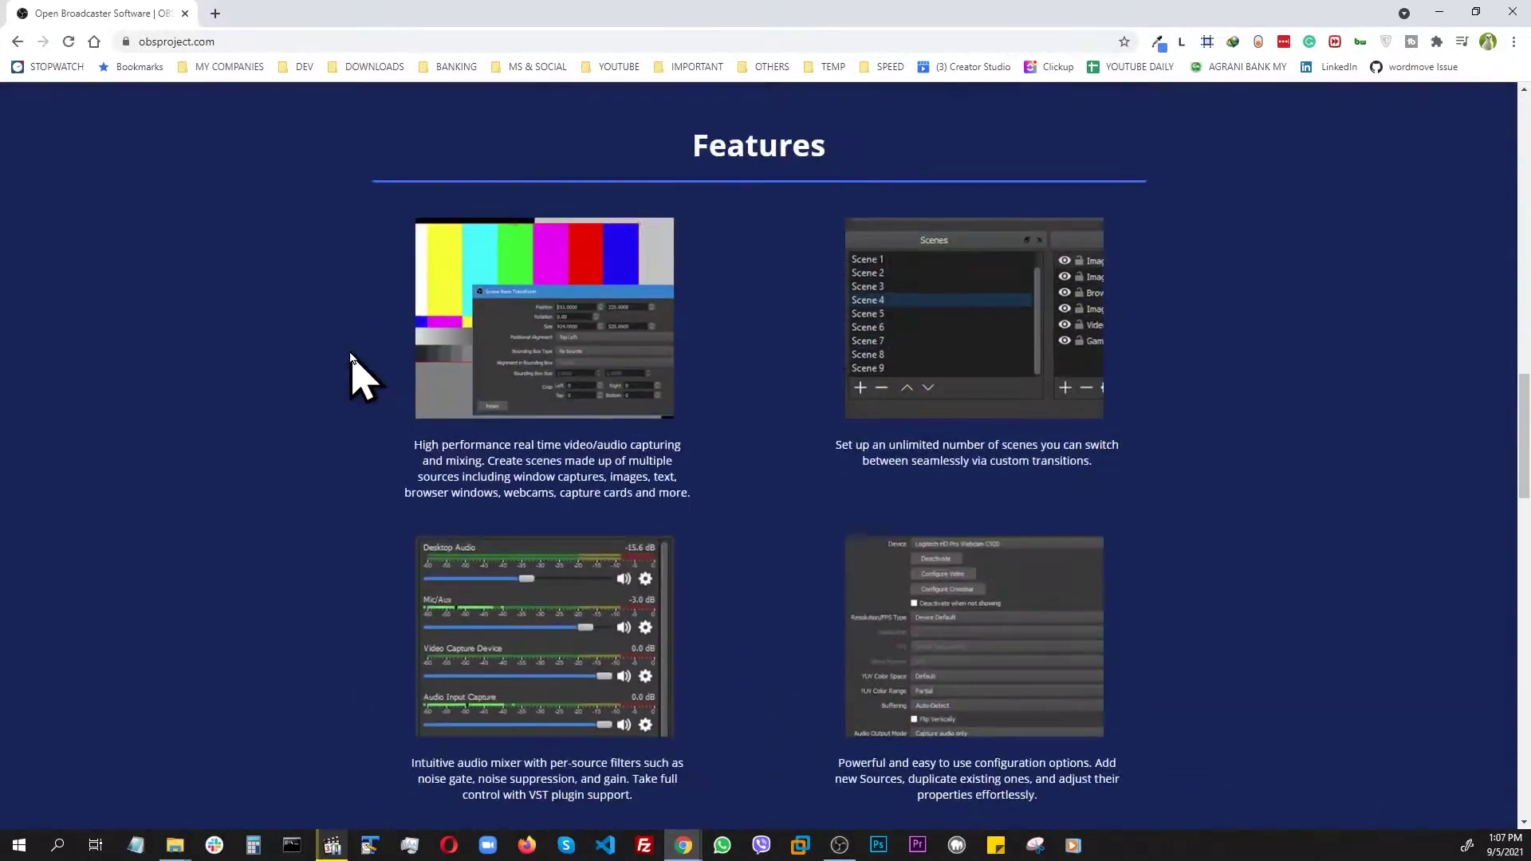
pyautogui.scroll(15, 351, 355)
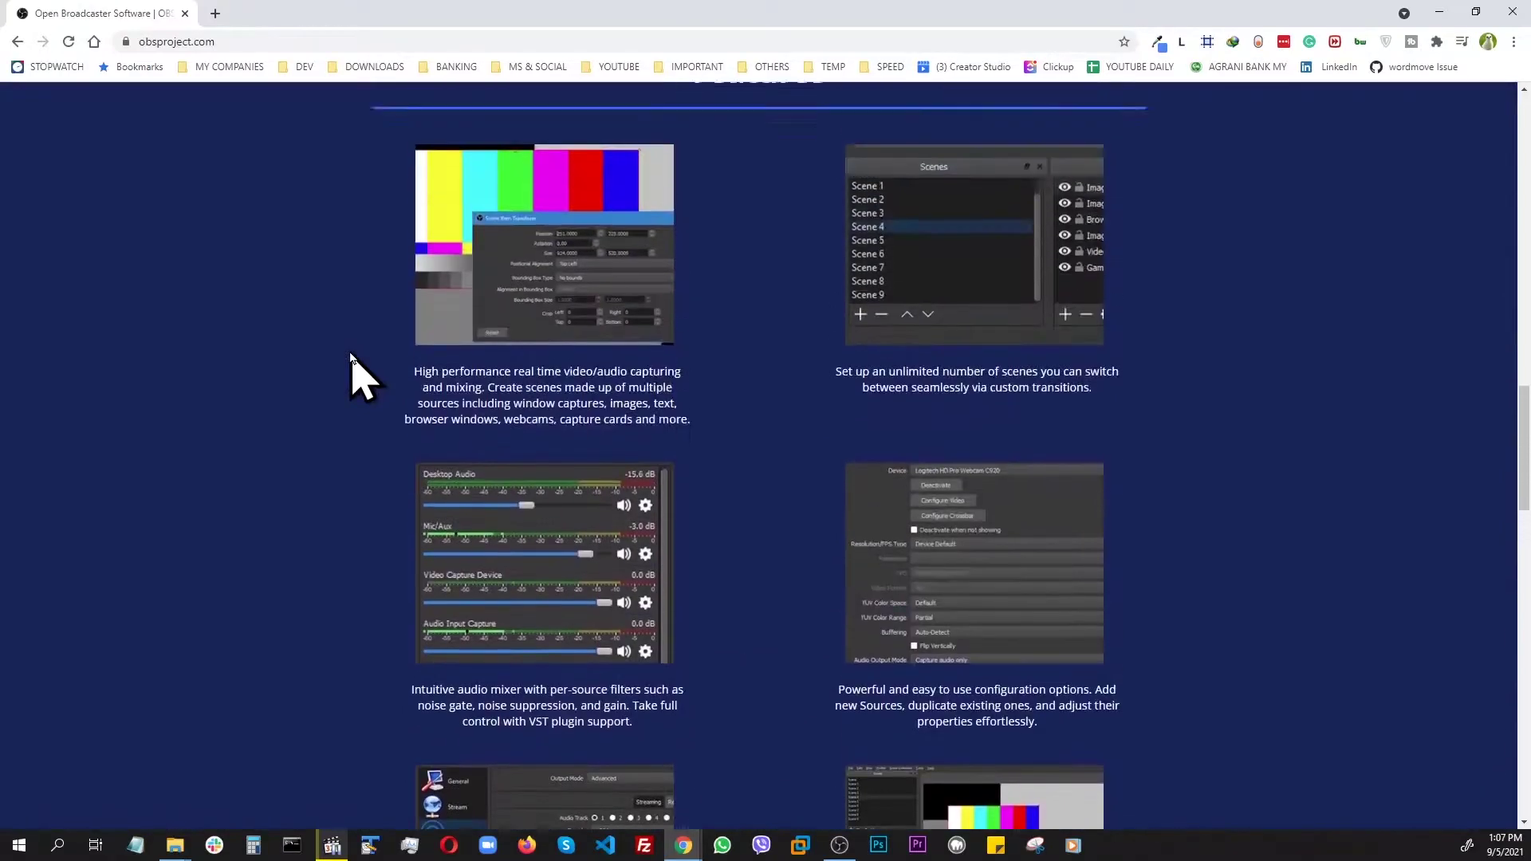
pyautogui.scroll(5, 351, 375)
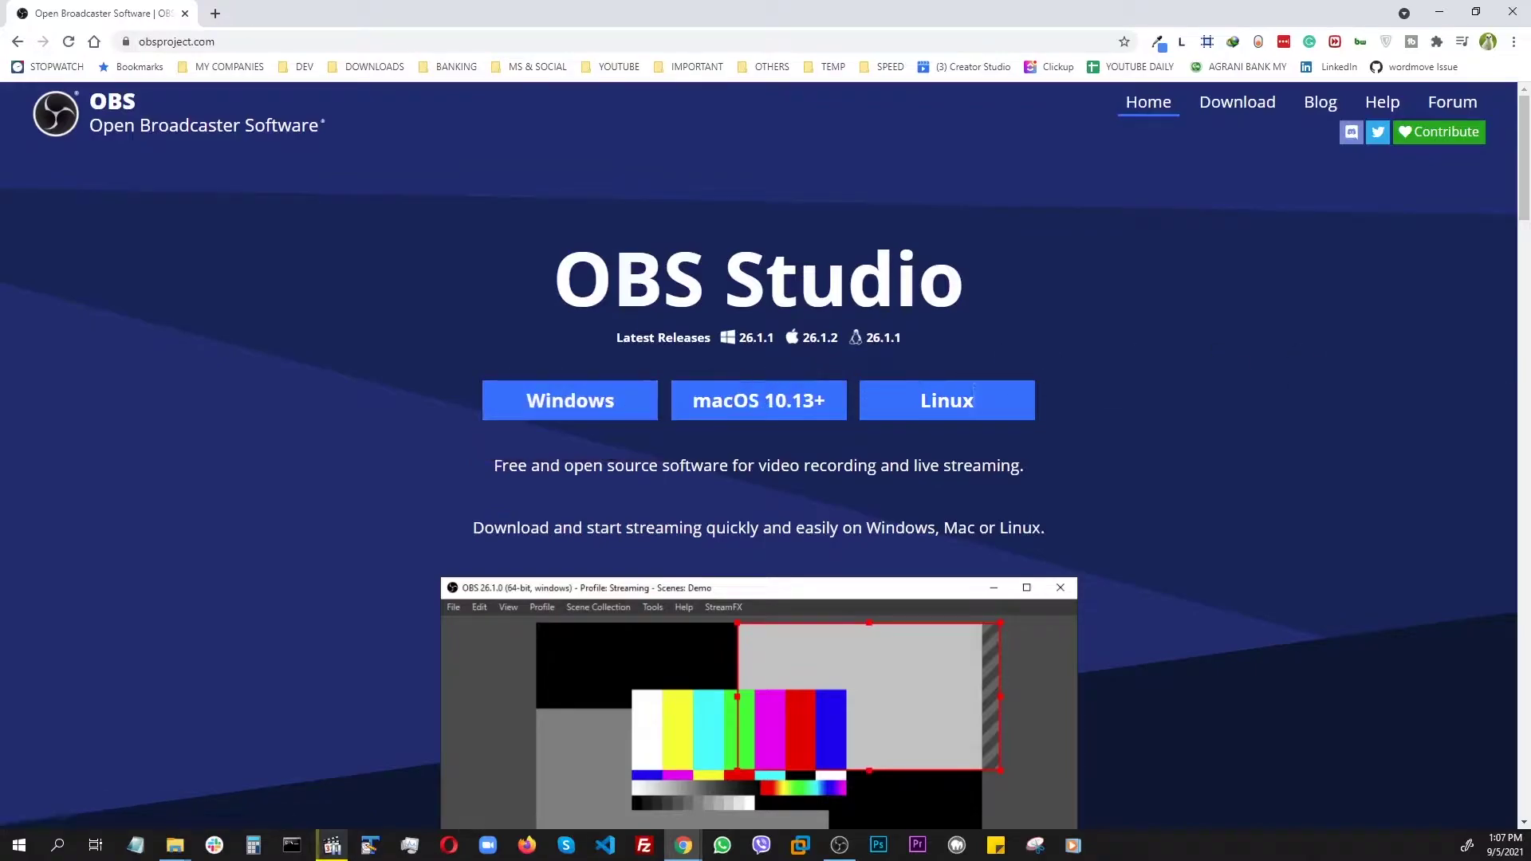
# Switch to OBS Studio and review its General, Output, Audio, Video and Advanced settings, leaving them unchanged
pyautogui.moveTo(1530, 196); pyautogui.dragTo(911, 170)
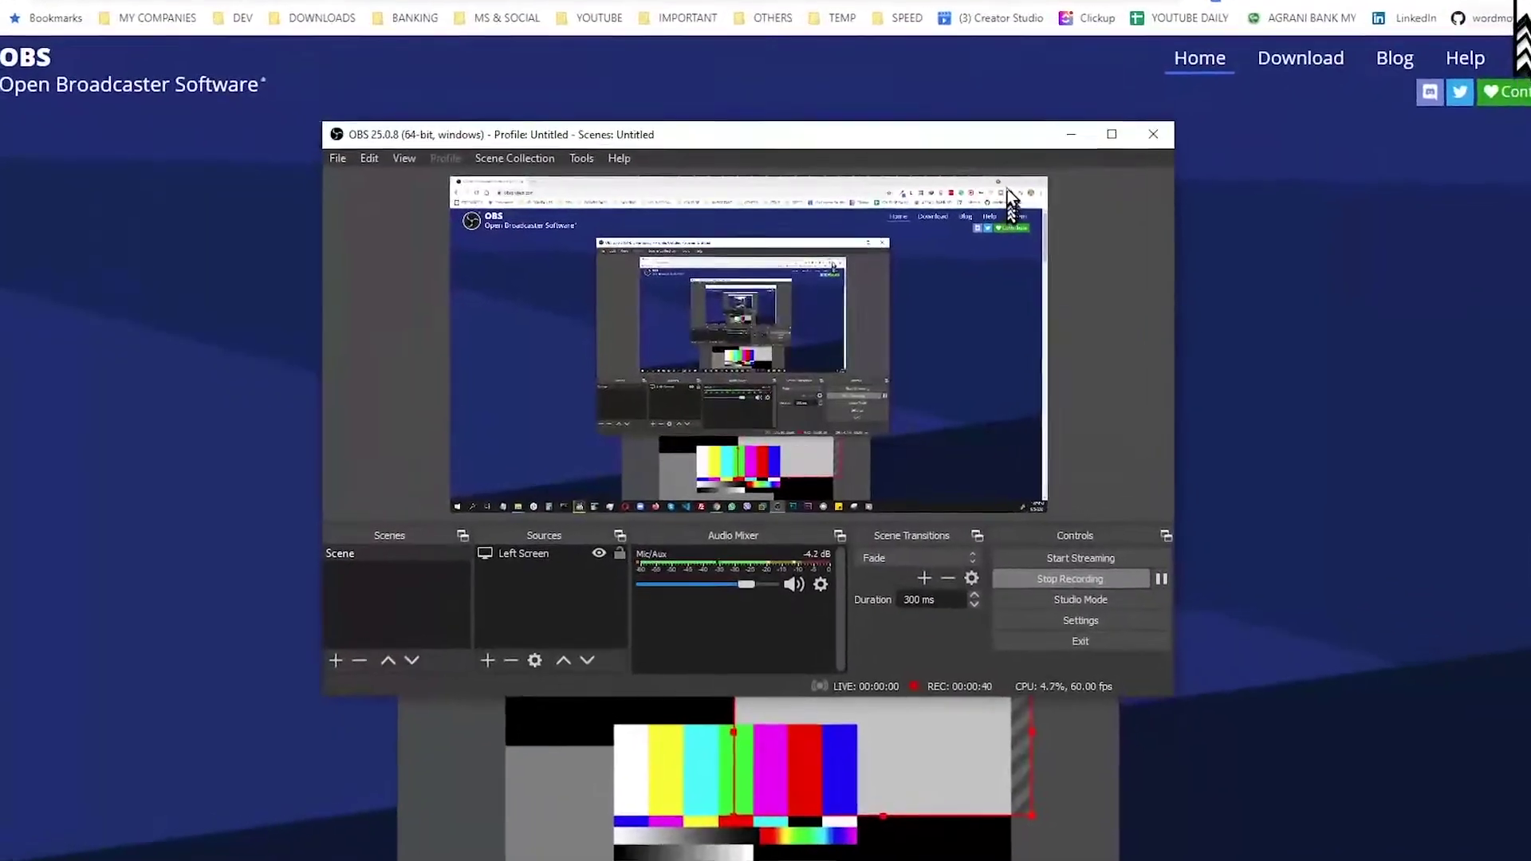
pyautogui.click(1034, 165)
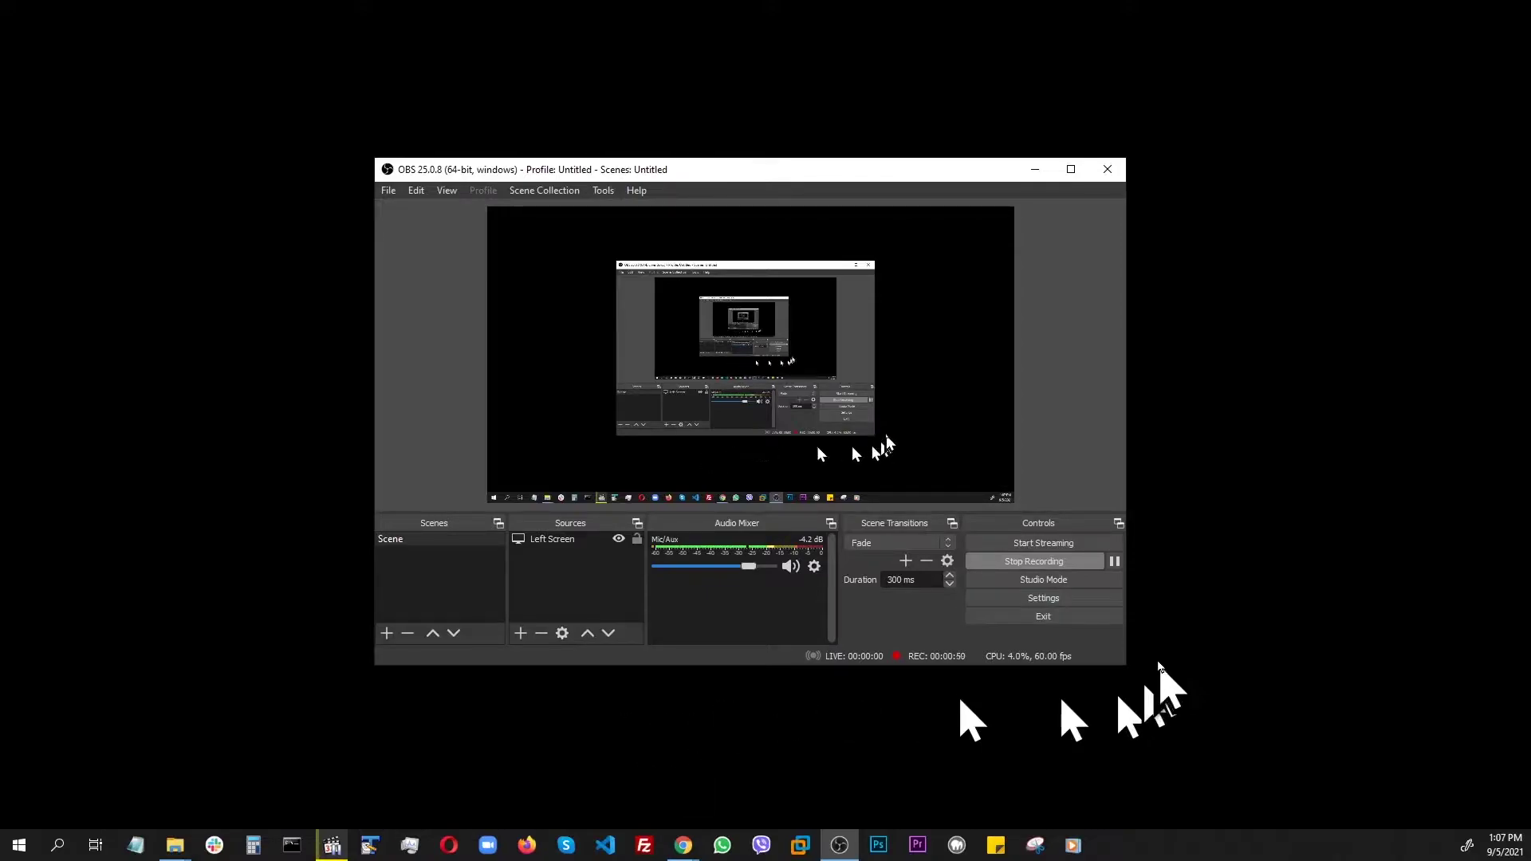
pyautogui.click(1056, 604)
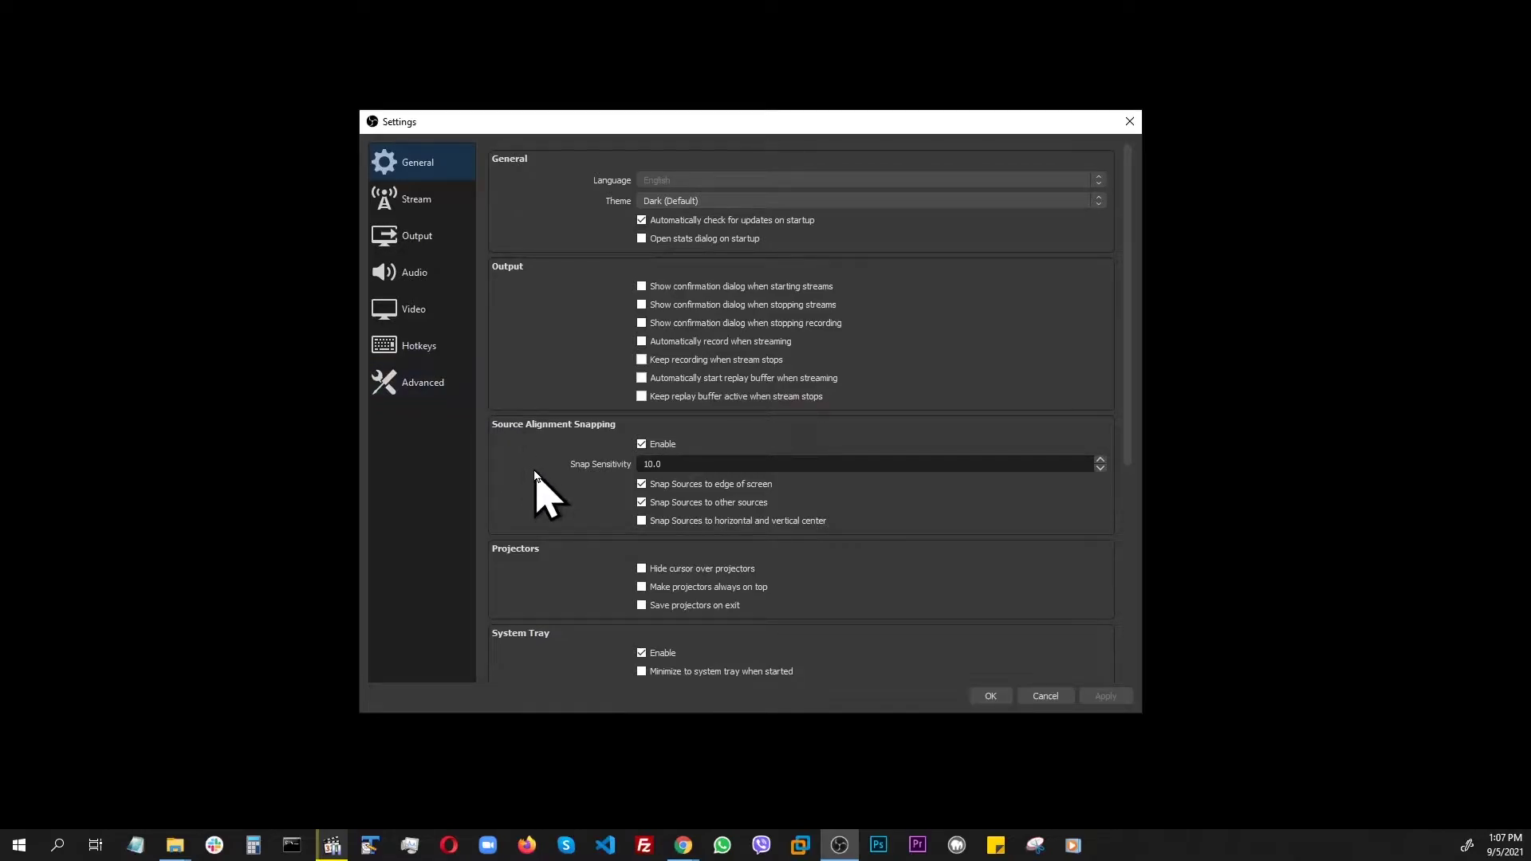
pyautogui.click(414, 243)
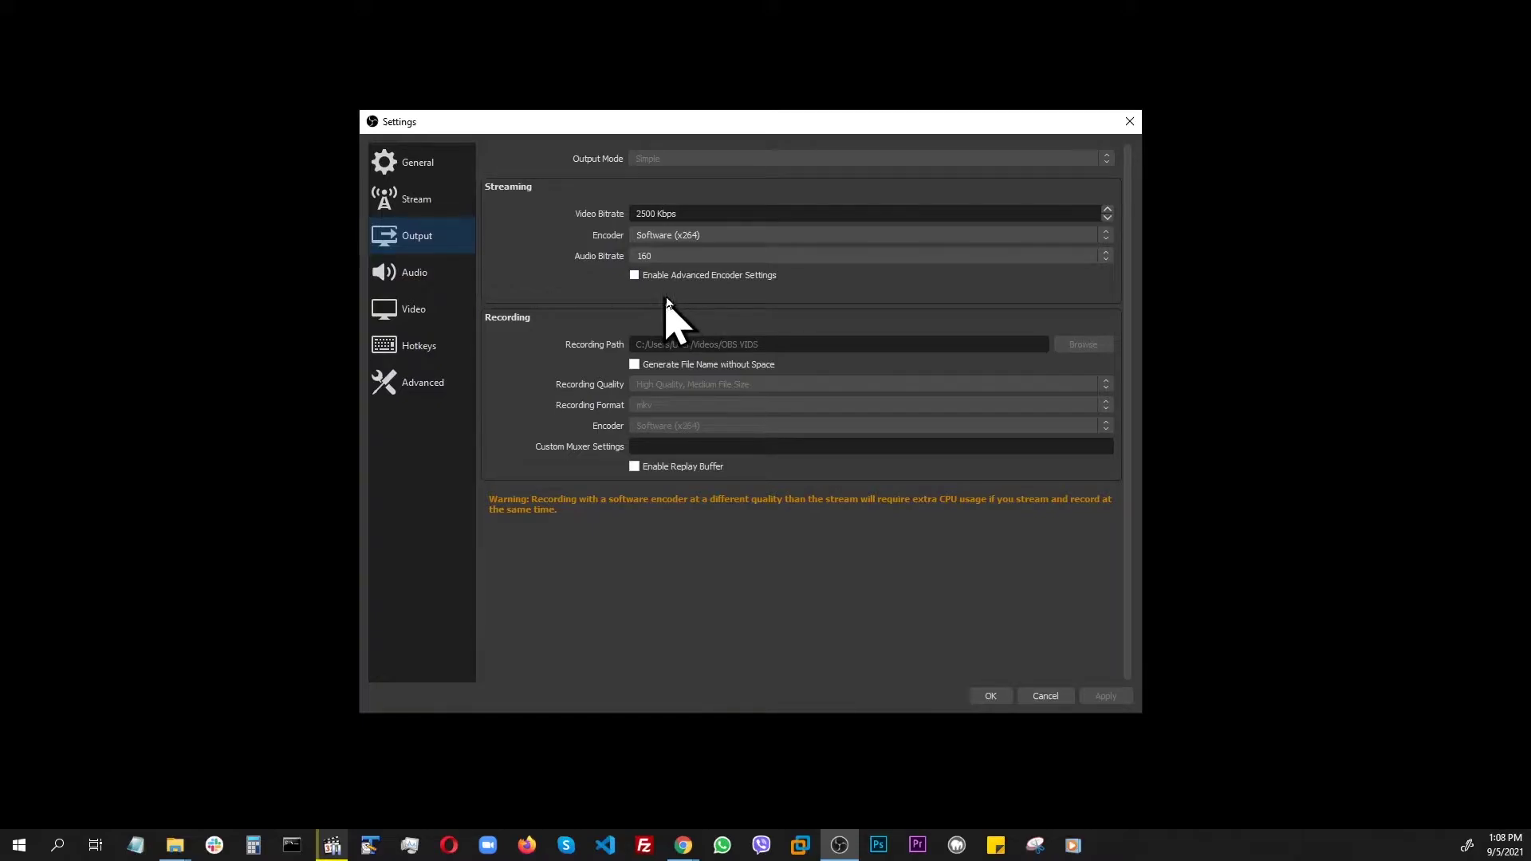
pyautogui.click(415, 276)
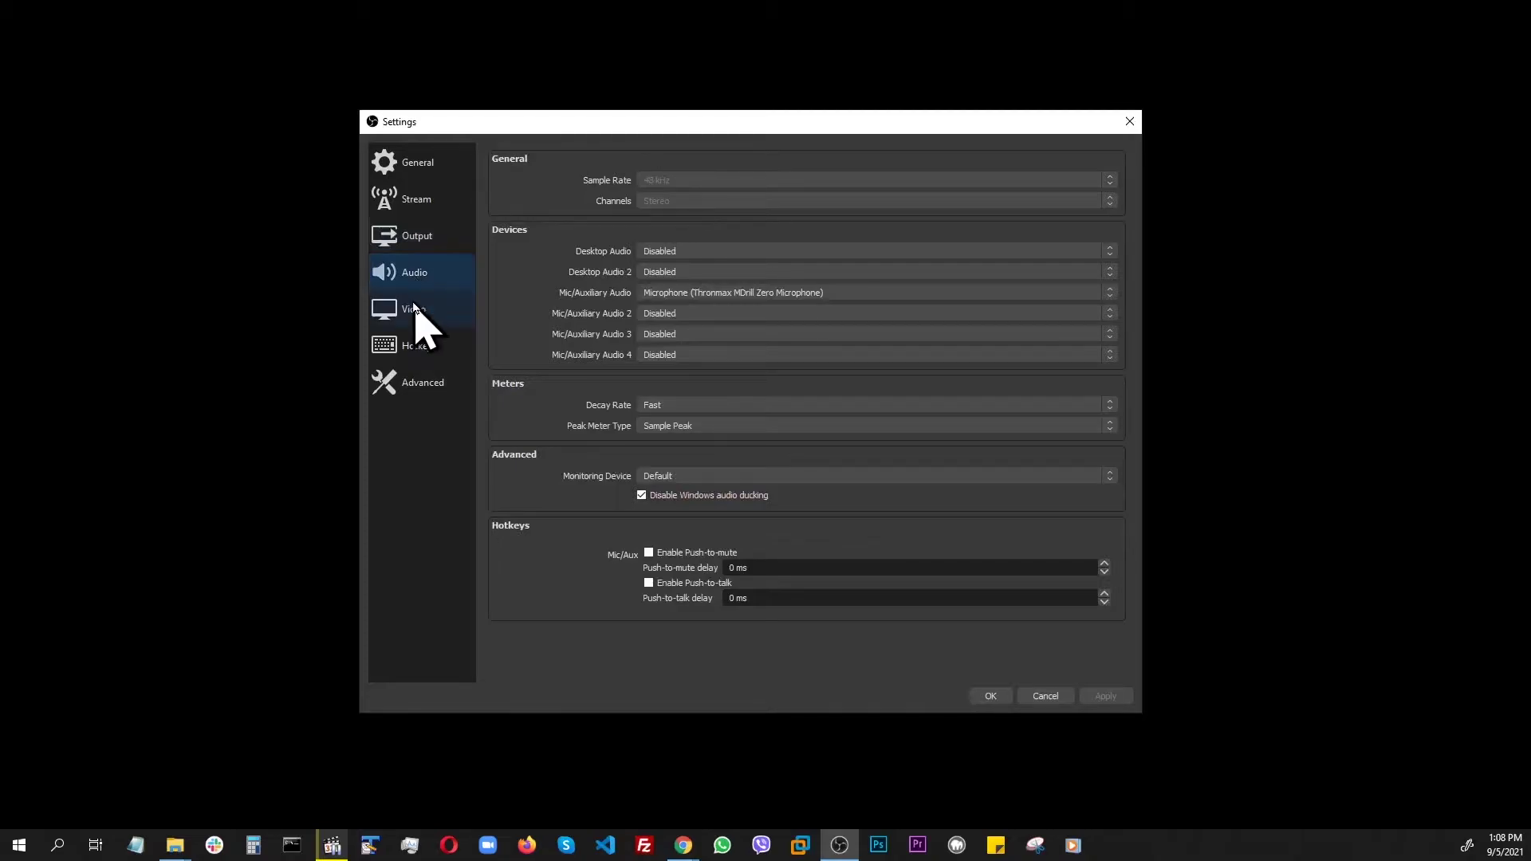
pyautogui.click(411, 315)
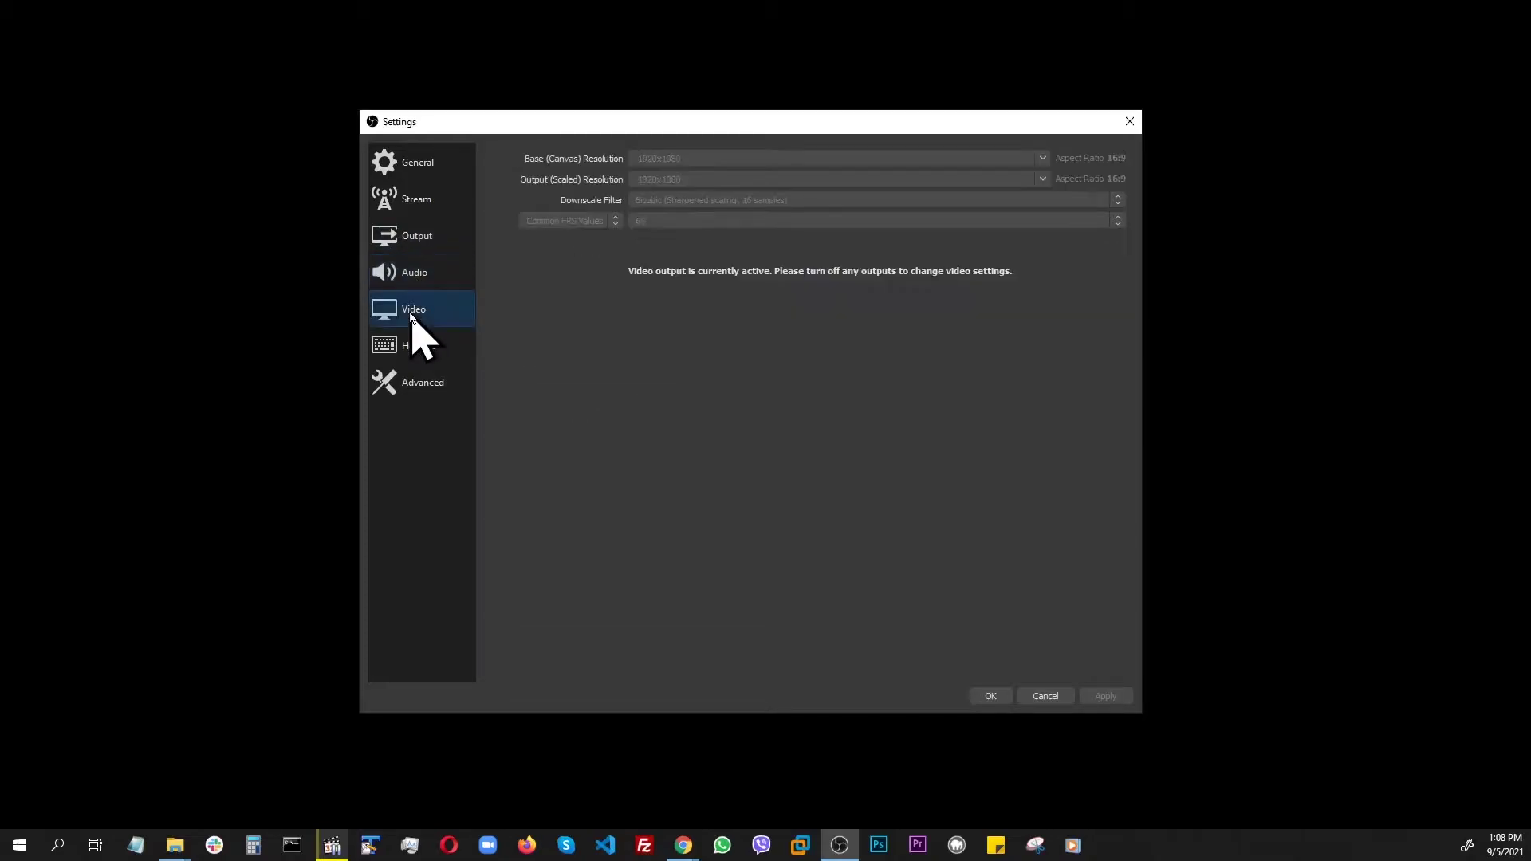
pyautogui.click(427, 387)
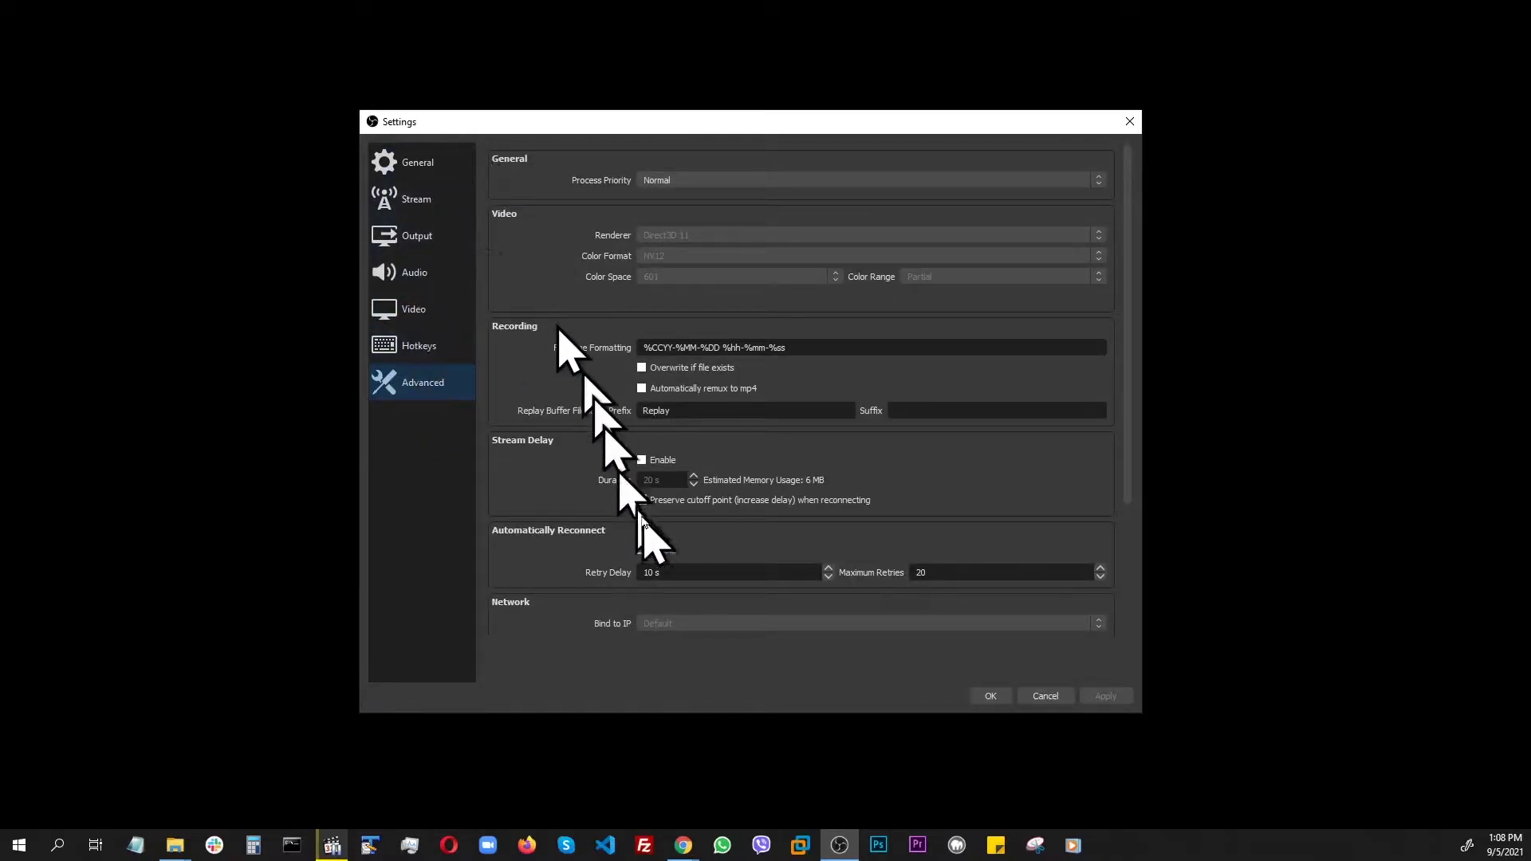
pyautogui.click(1045, 696)
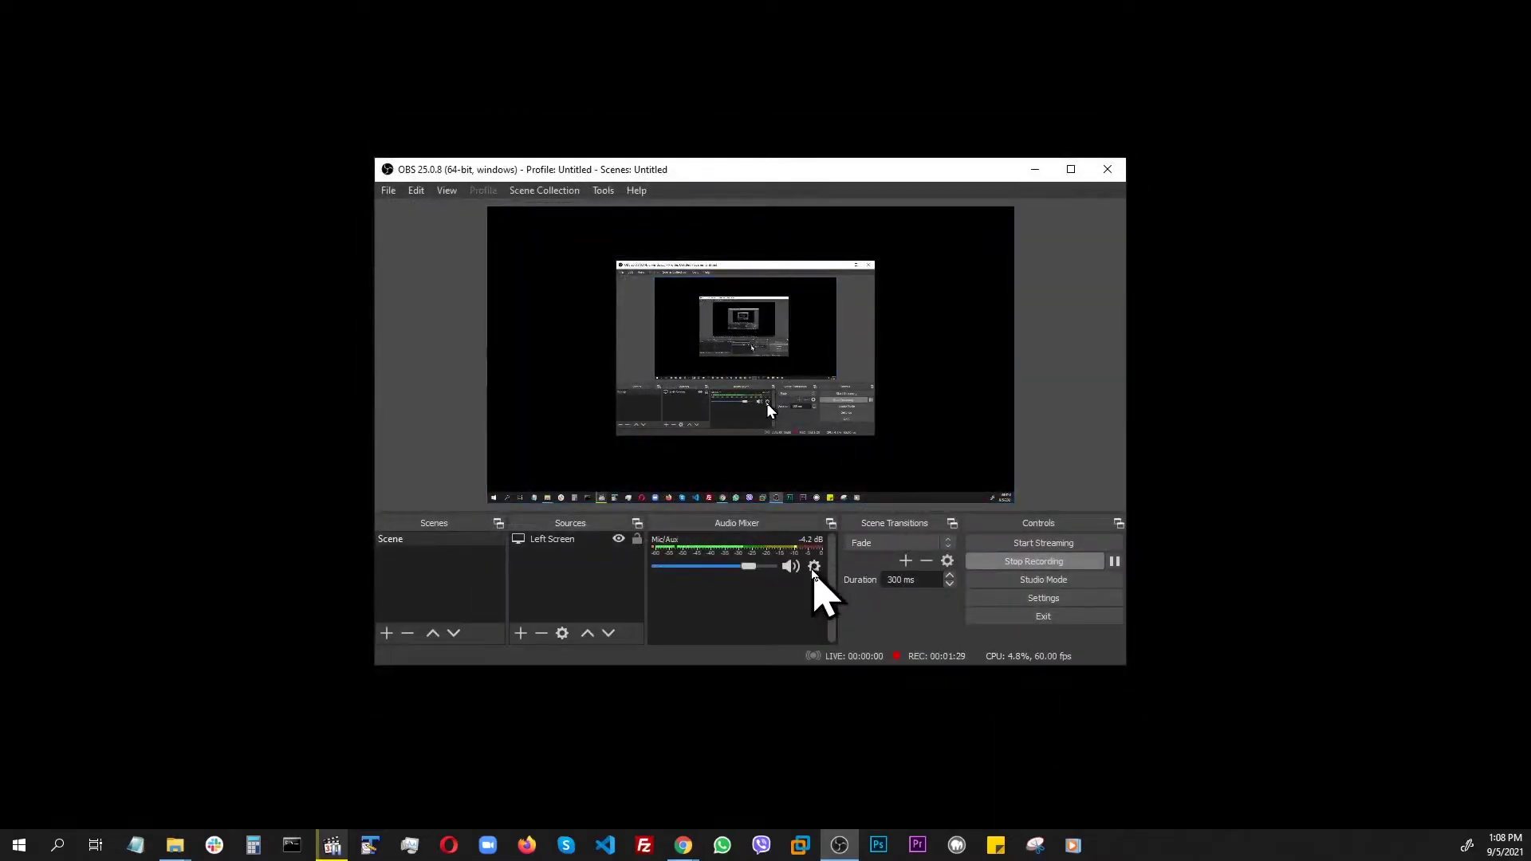
# Inspect the audio filters applied to the Mic/Aux source and the filter types that can be added
pyautogui.click(814, 568)
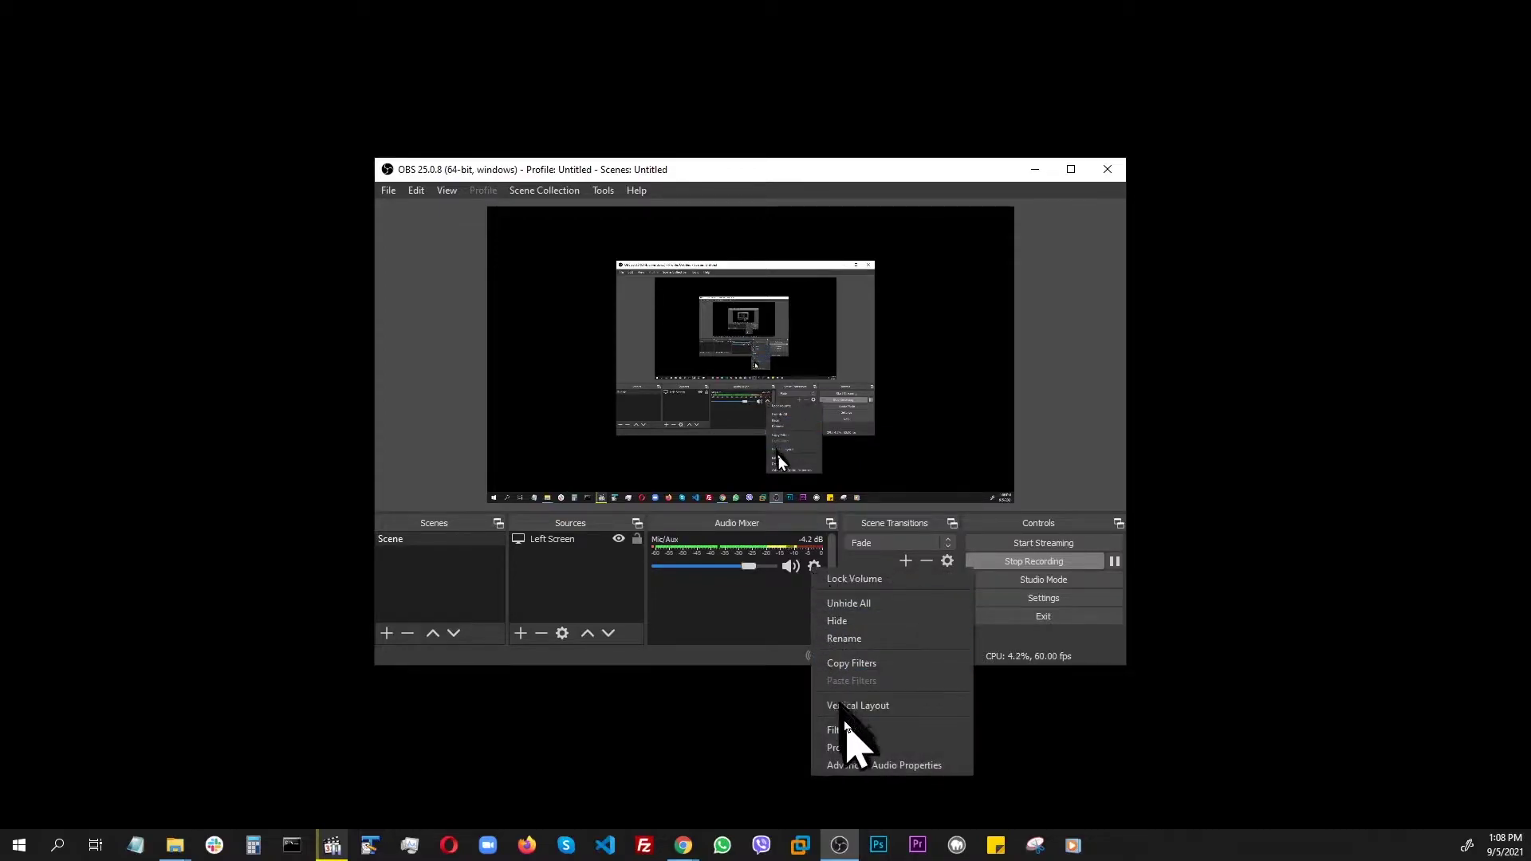
pyautogui.click(848, 731)
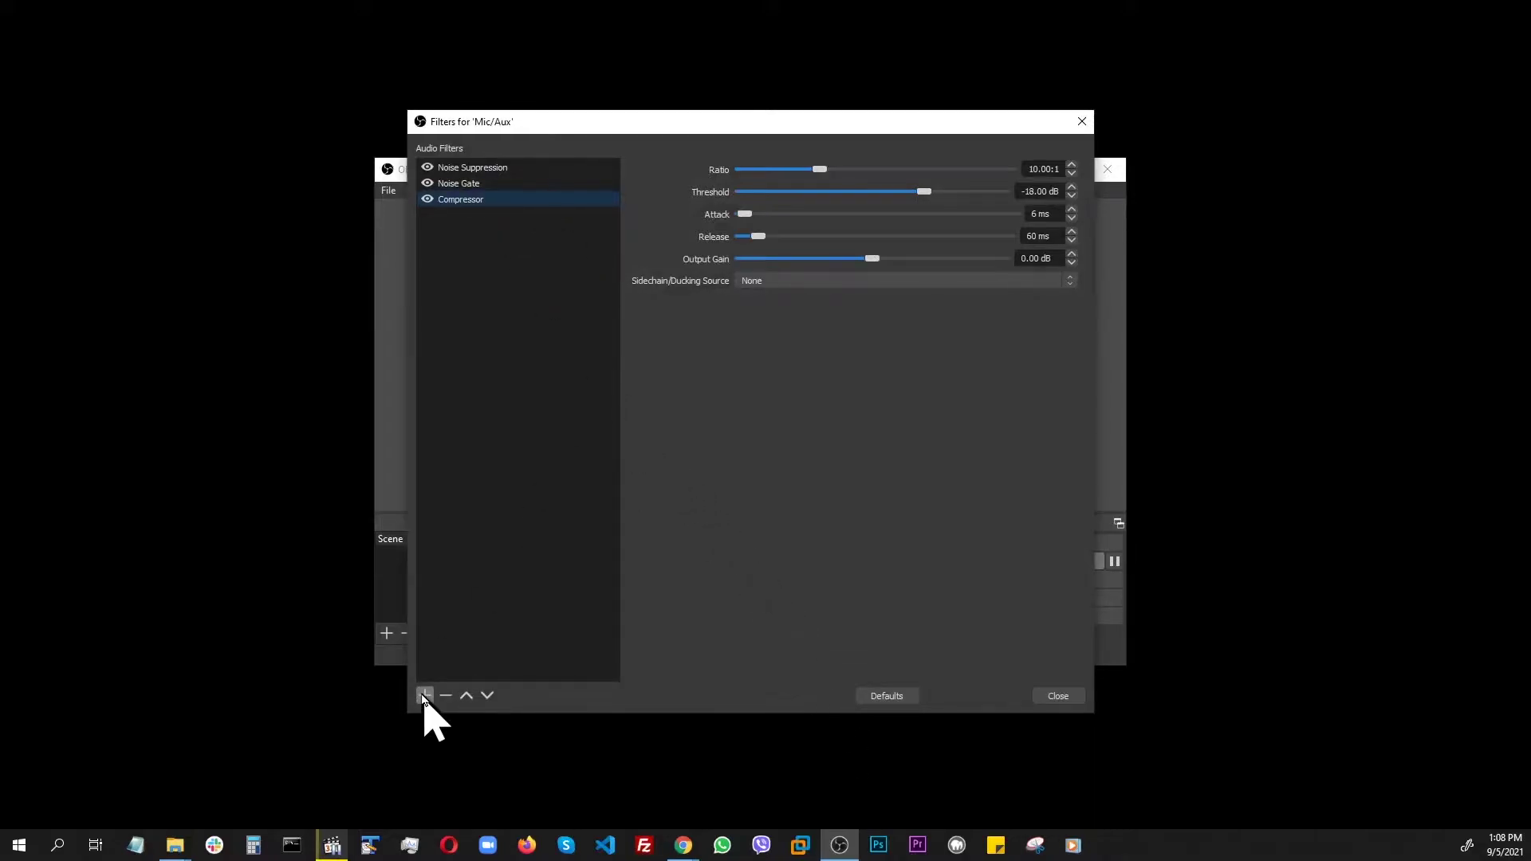
pyautogui.click(424, 697)
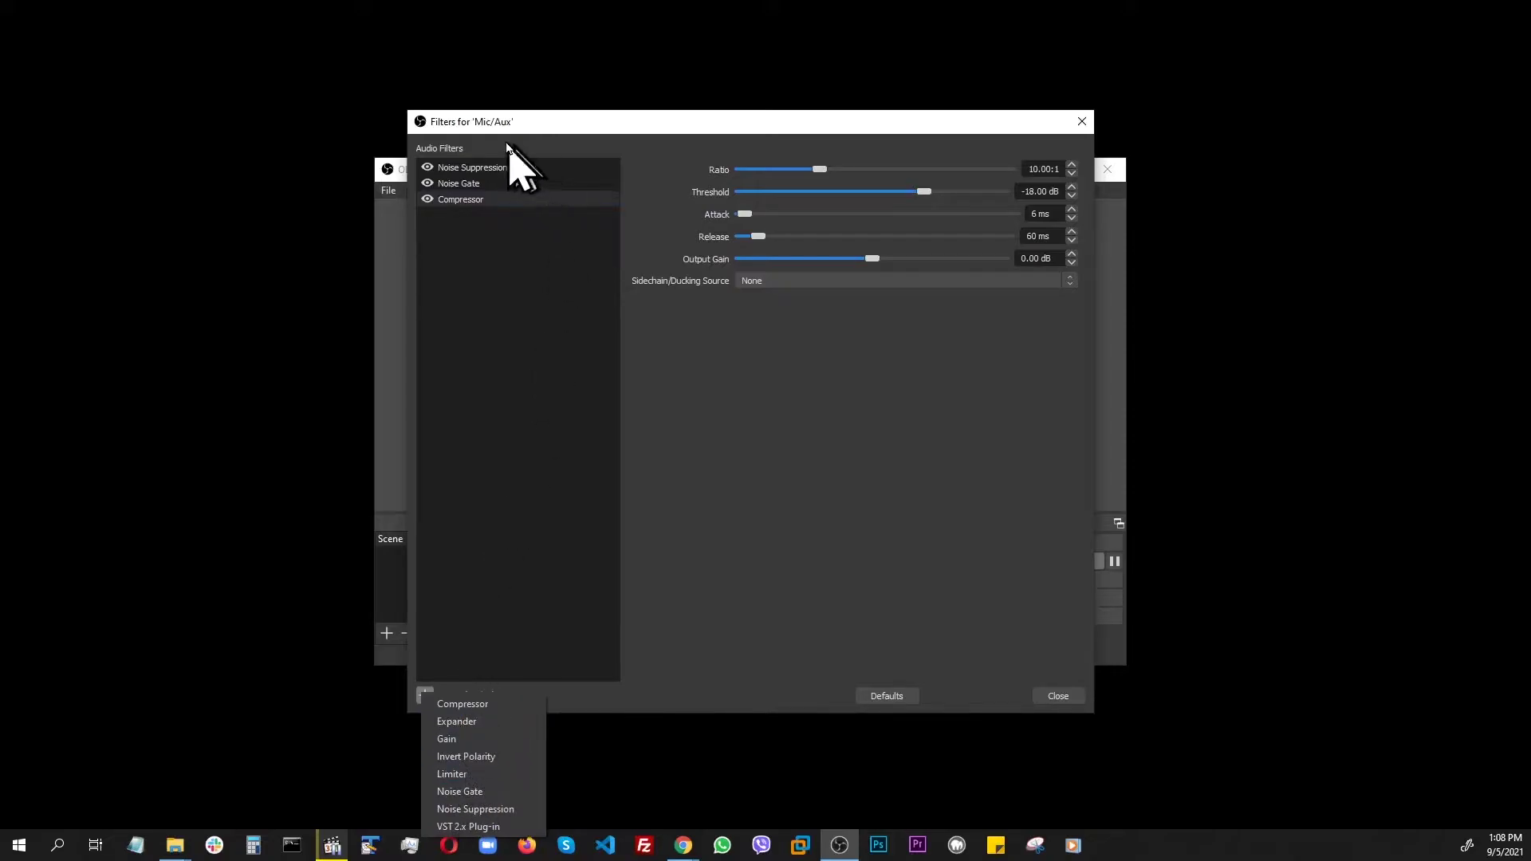
pyautogui.click(652, 415)
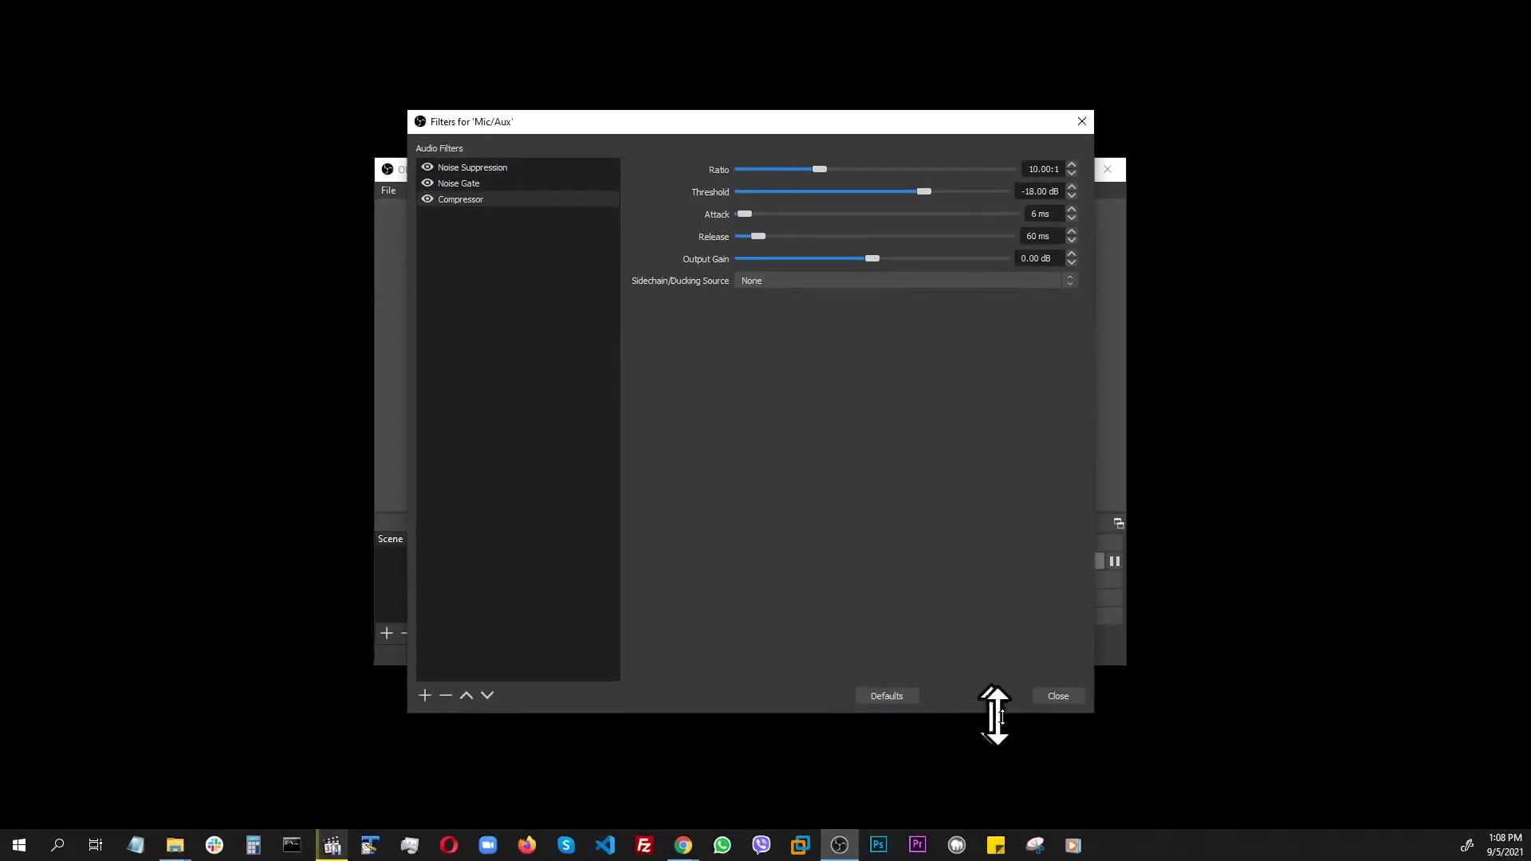
pyautogui.click(1061, 696)
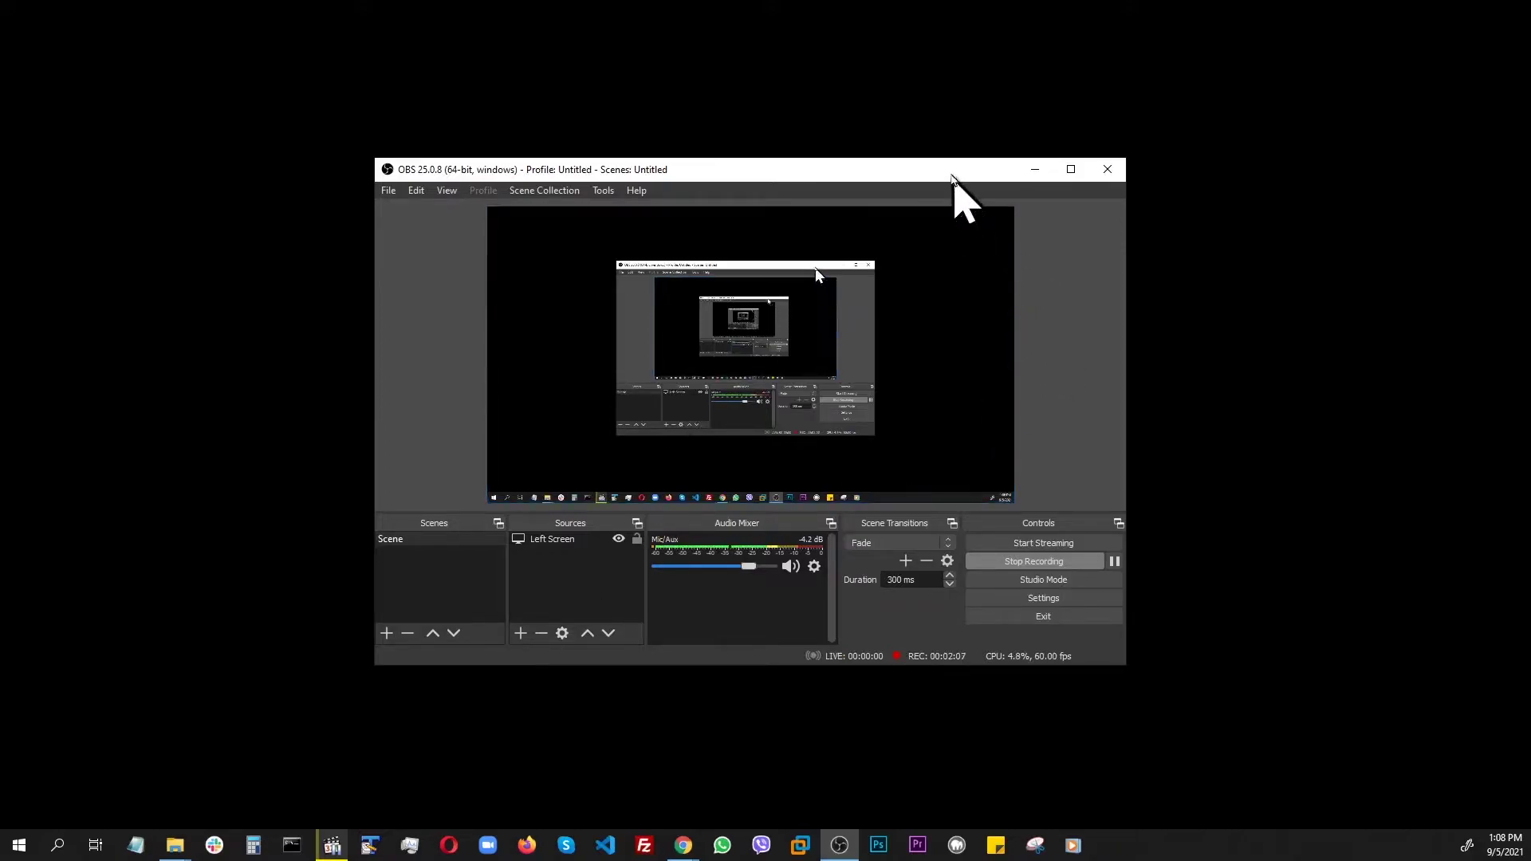
pyautogui.moveTo(952, 177); pyautogui.dragTo(599, 30)
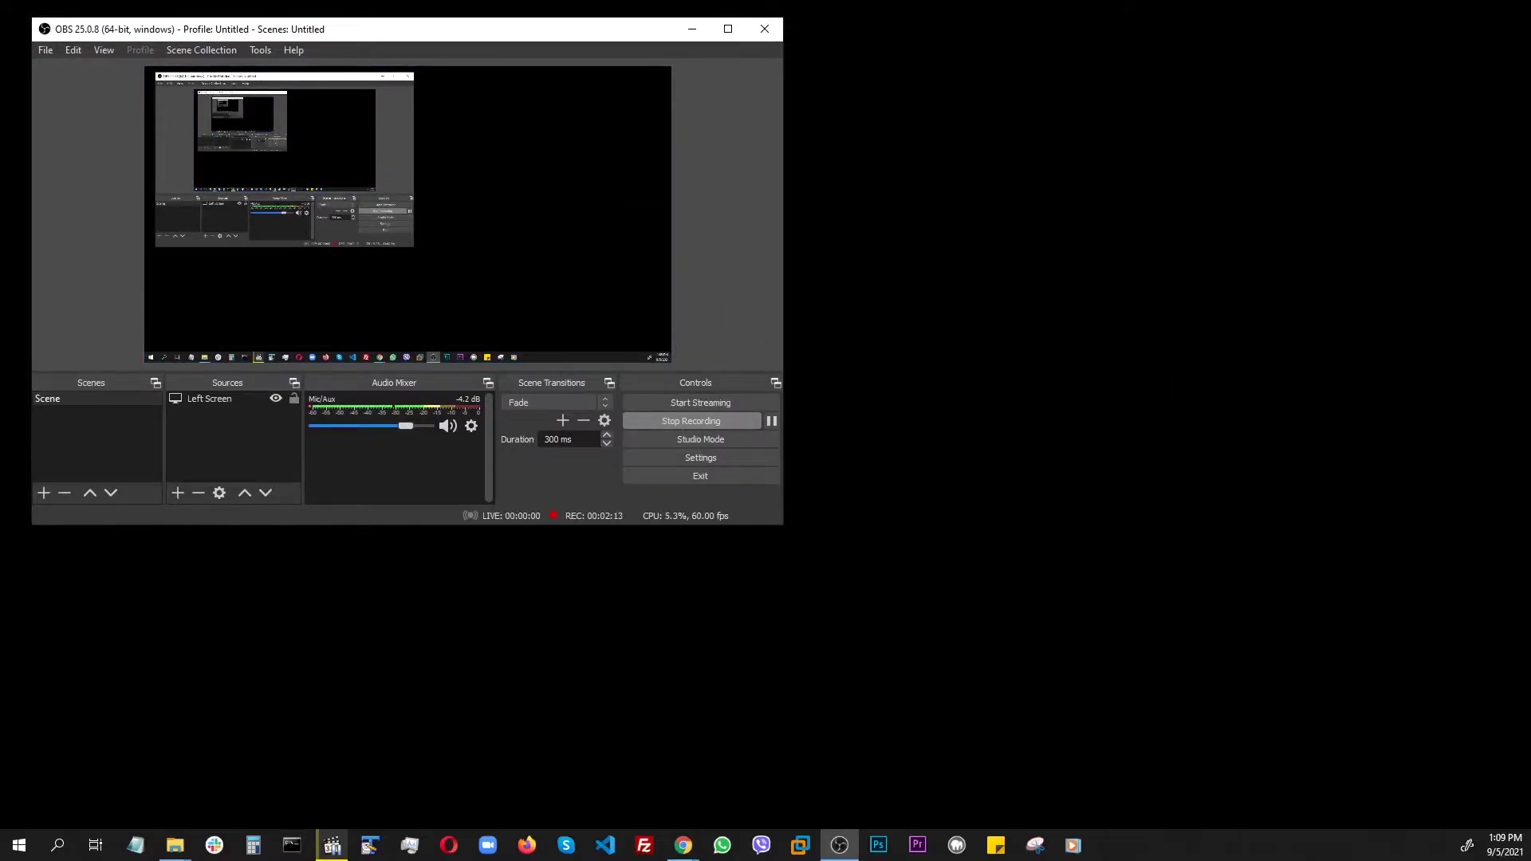
pyautogui.moveTo(1530, 68); pyautogui.dragTo(1112, 50)
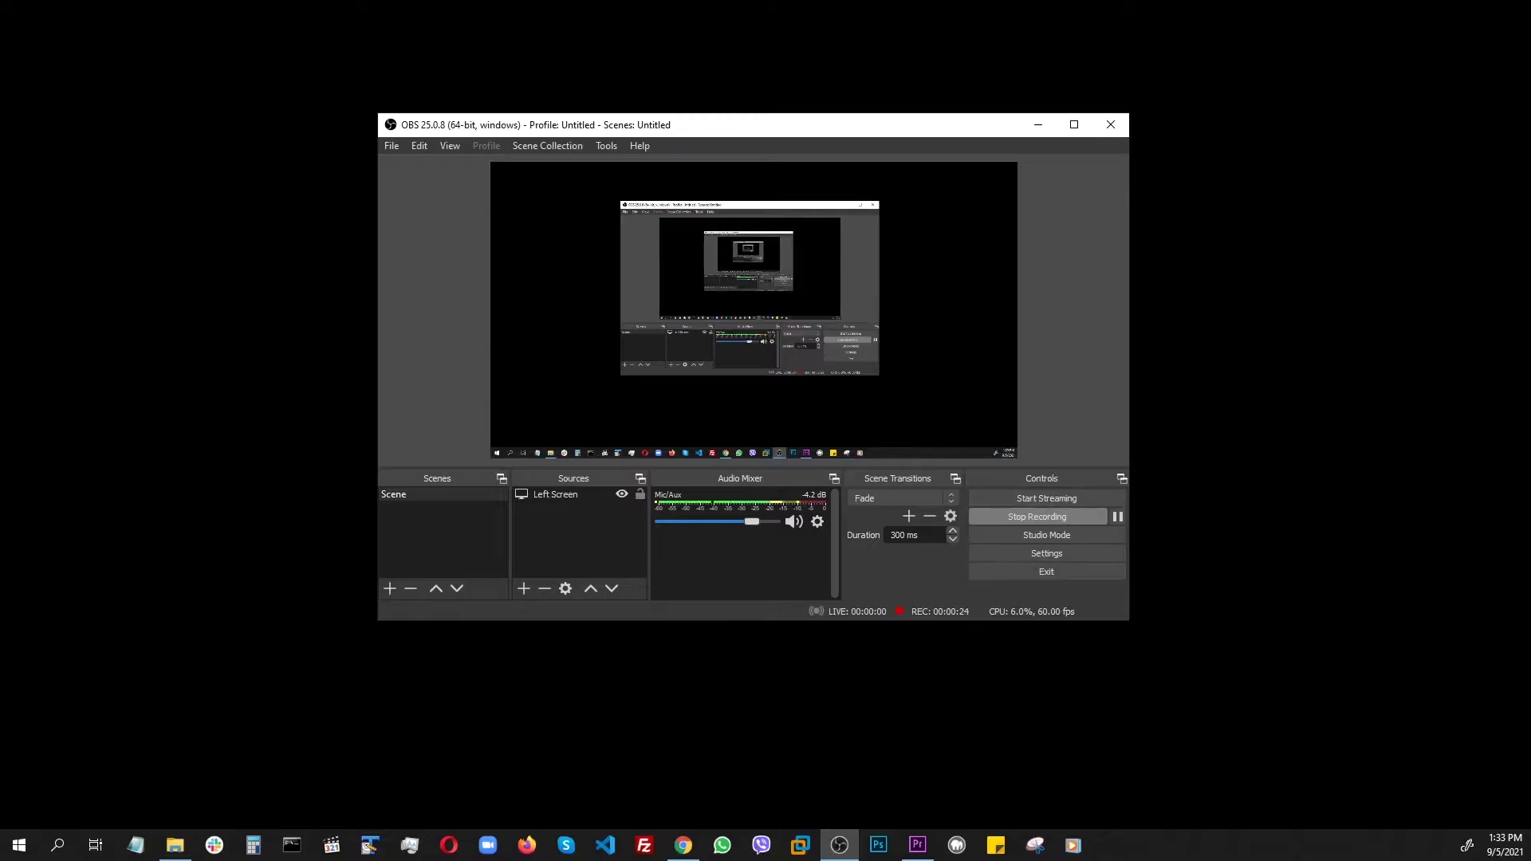
# Switch to File Explorer, open the _VIDEOS folder inside Videos, and move its window out of the way
pyautogui.moveTo(1530, 139); pyautogui.dragTo(989, 231)
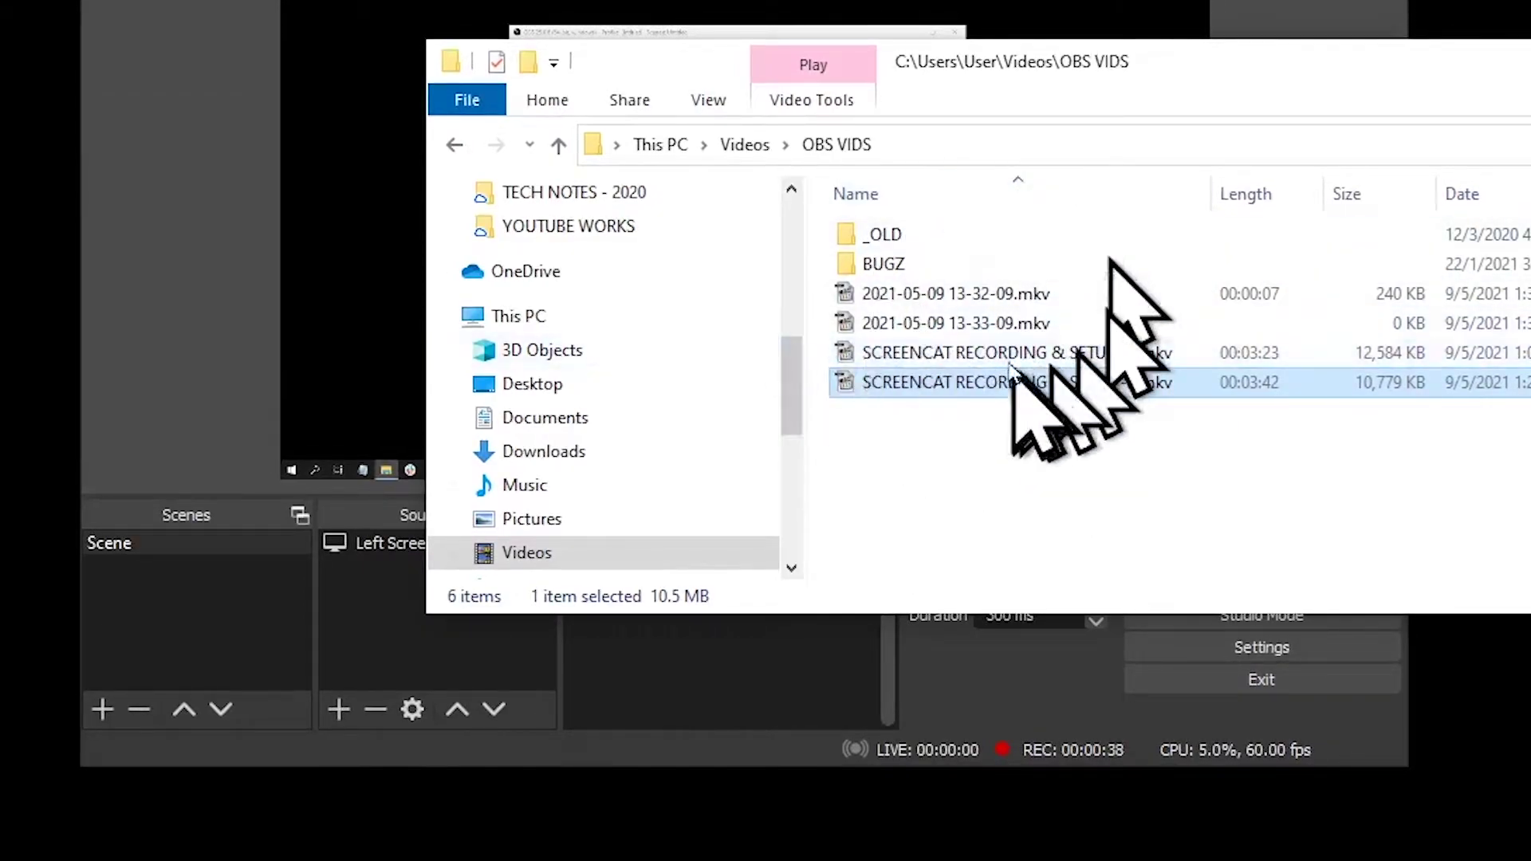
pyautogui.click(454, 146)
pyautogui.doubleClick(917, 243)
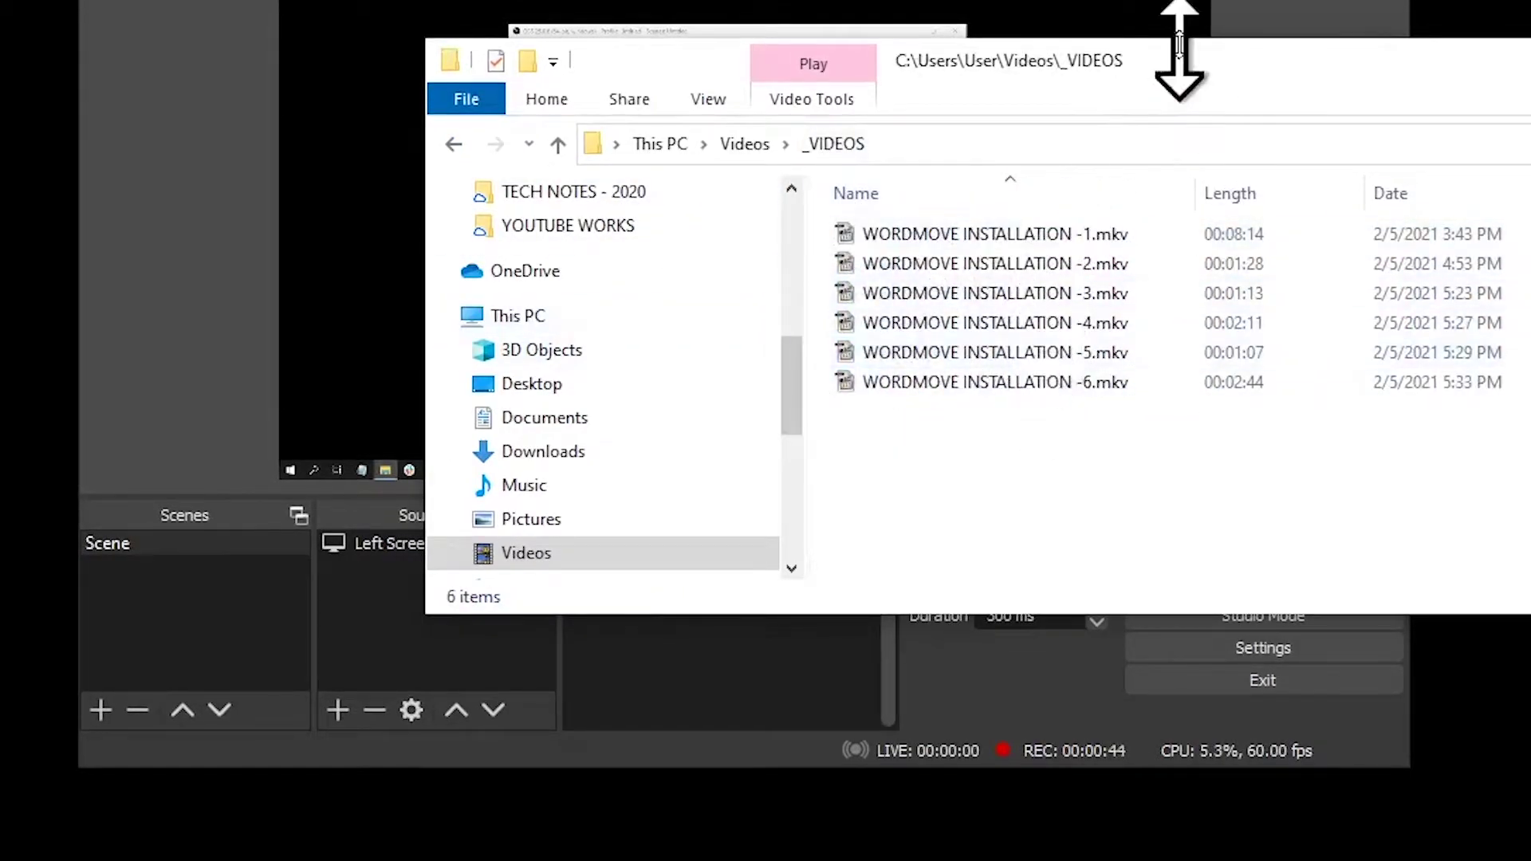
pyautogui.moveTo(1181, 64); pyautogui.dragTo(1530, 100)
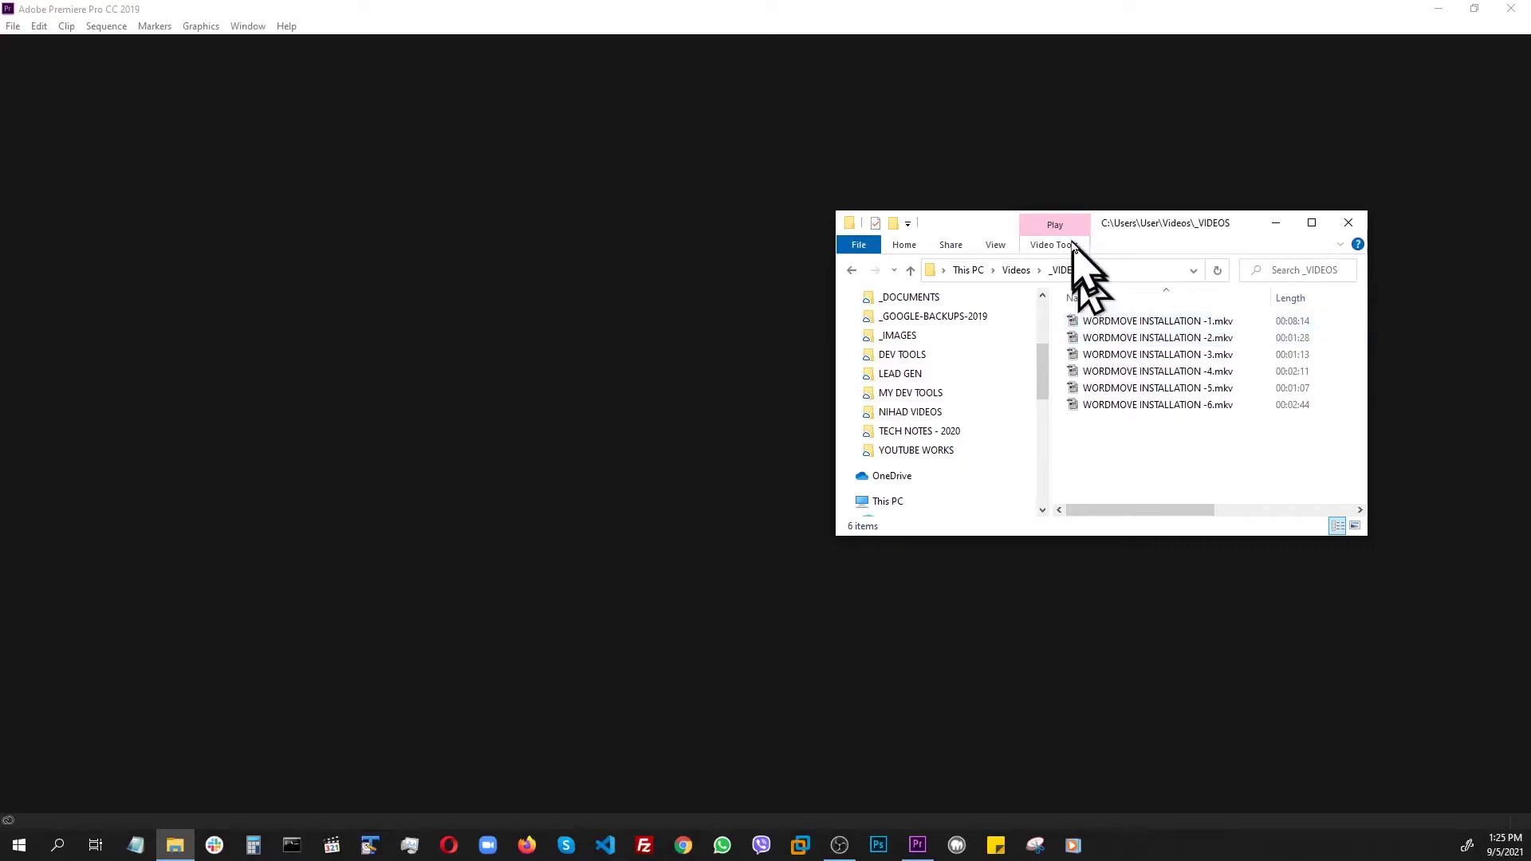
pyautogui.moveTo(1114, 224); pyautogui.dragTo(1530, 239)
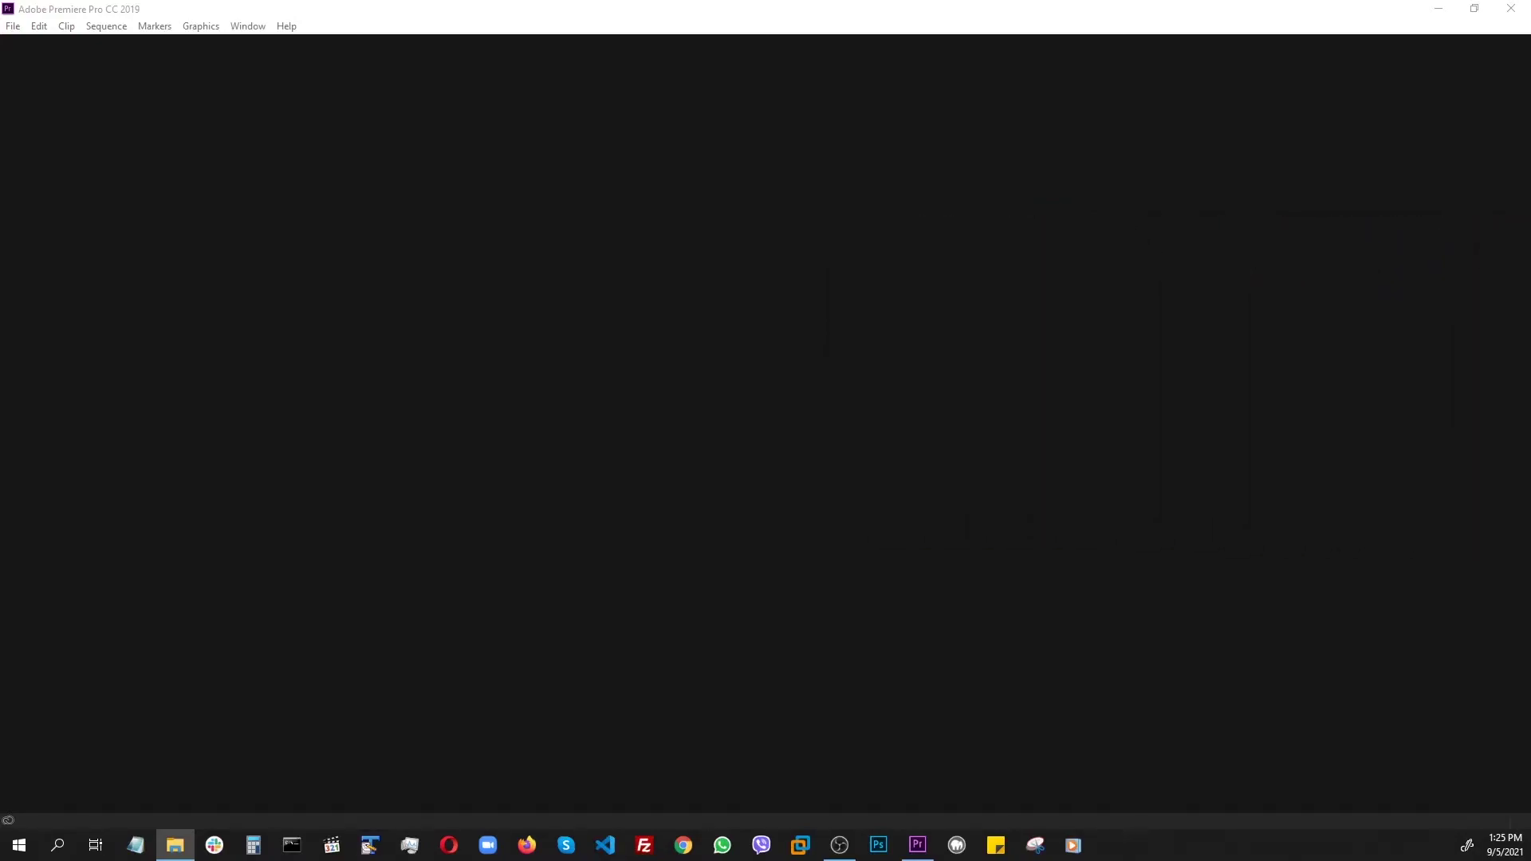
# Create a new Premiere Pro project named WORDMOVE INSTALLATION YOUTUBE and switch to the Assembly workspace
pyautogui.click(13, 26)
pyautogui.moveTo(38, 46)
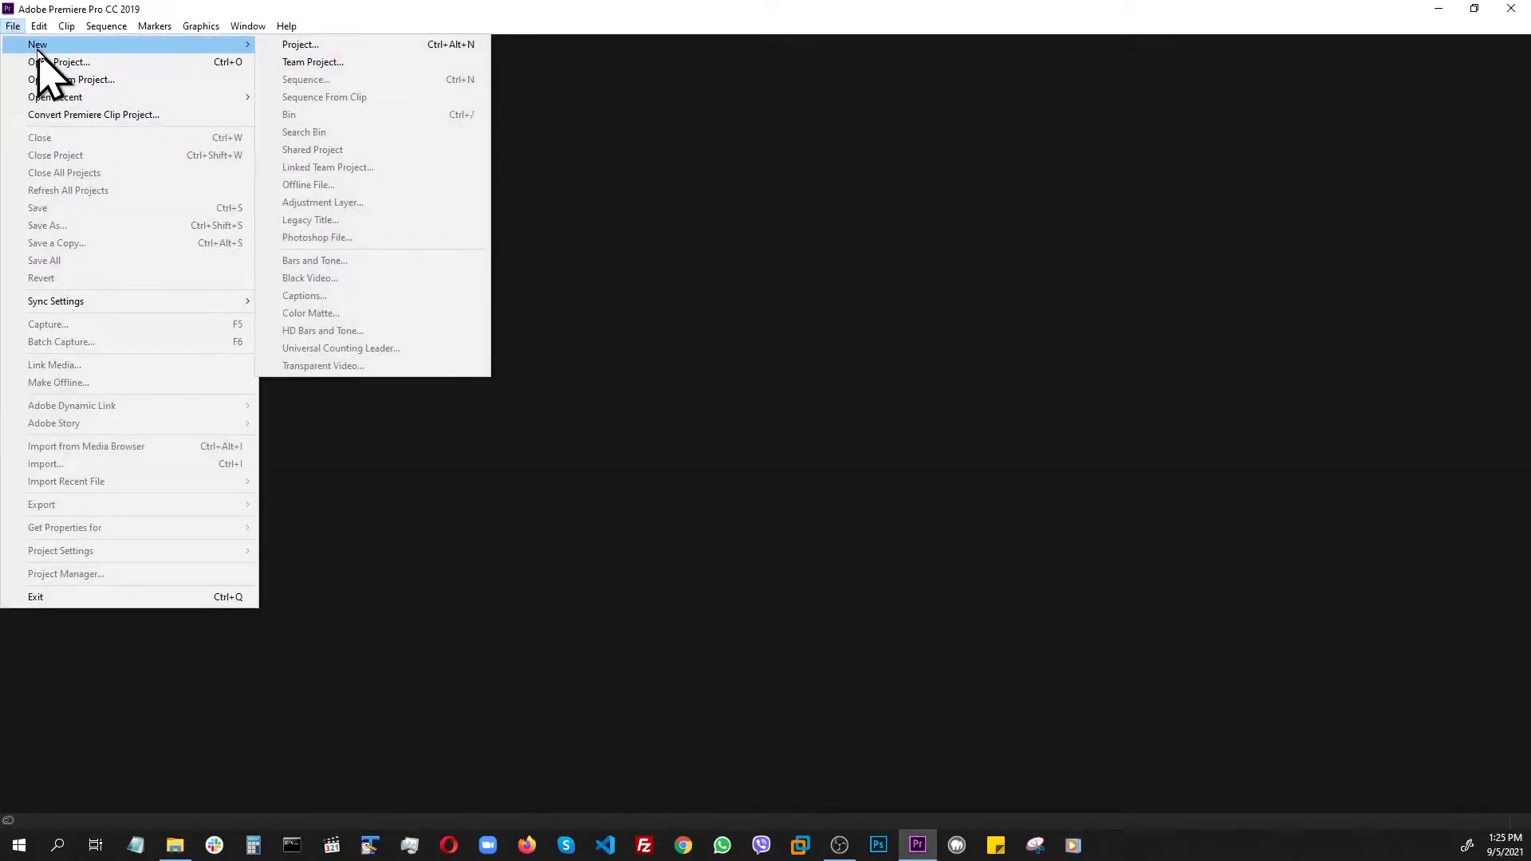
pyautogui.click(281, 46)
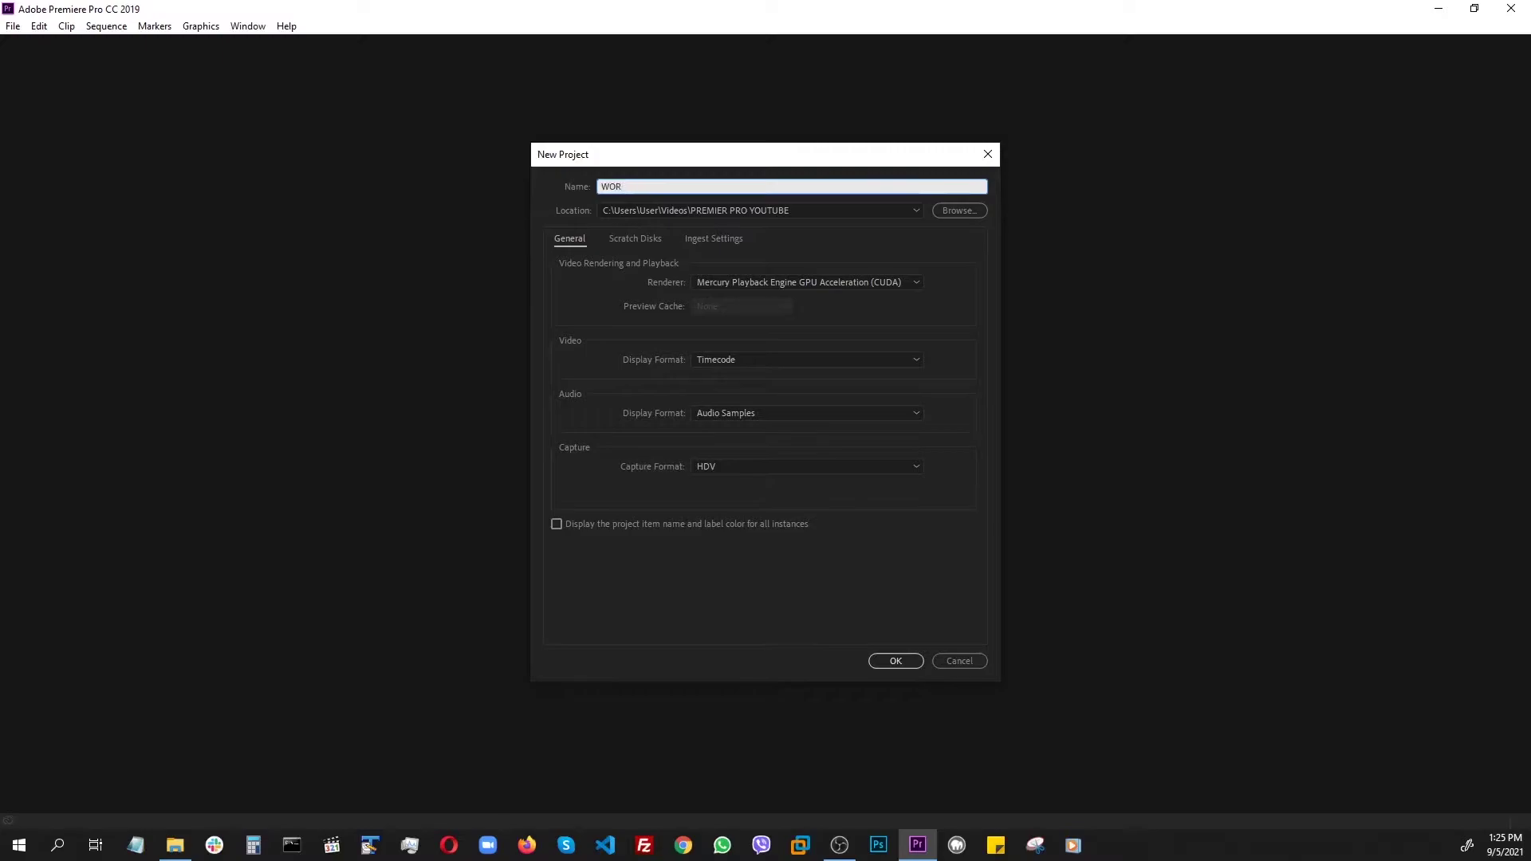
pyautogui.write('WORDMOVE INSTALLATION T')
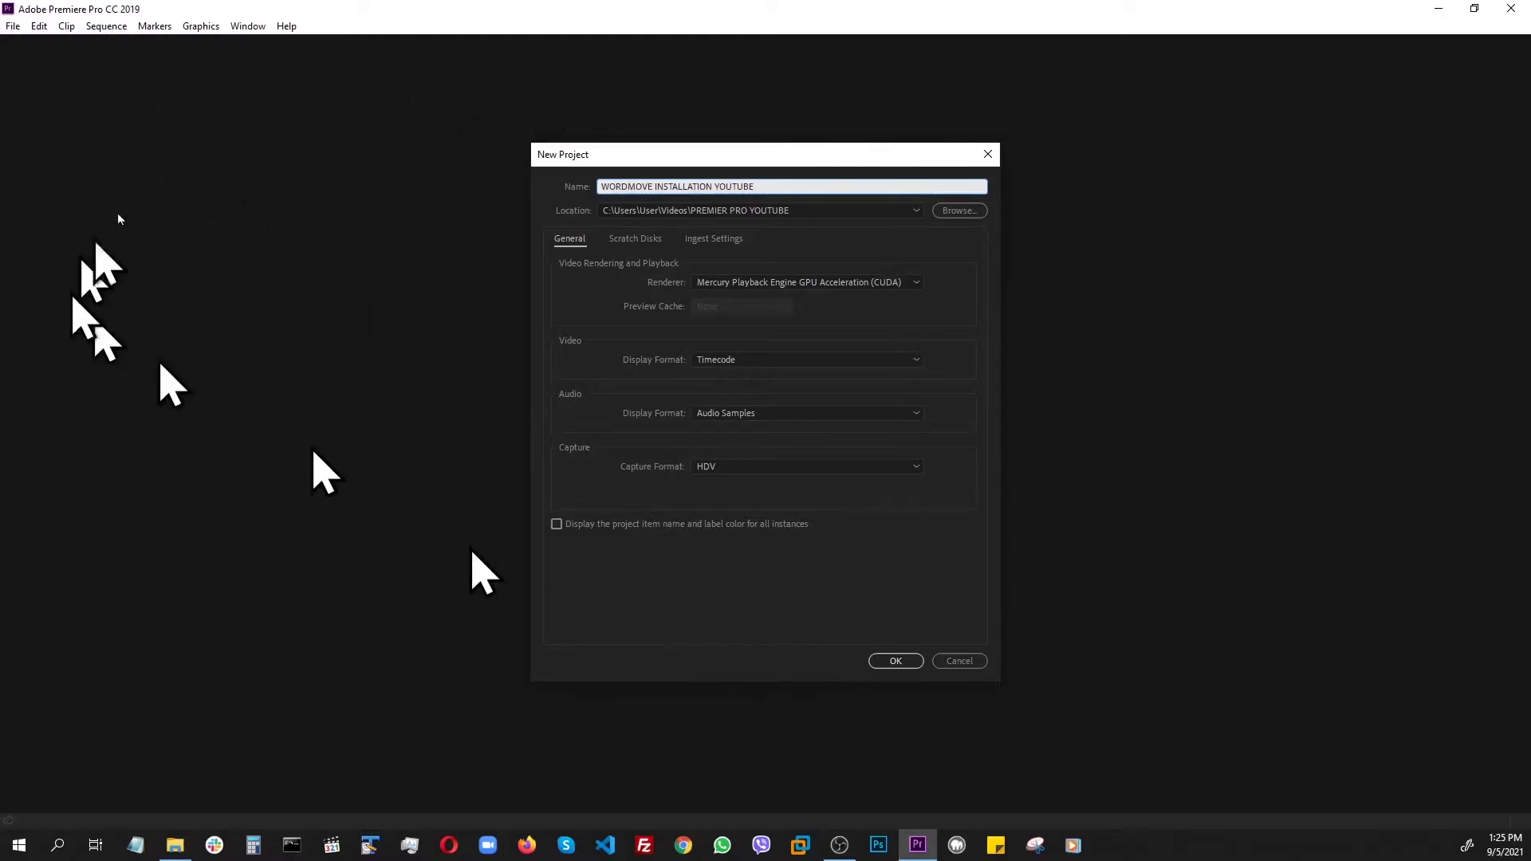
pyautogui.click(897, 662)
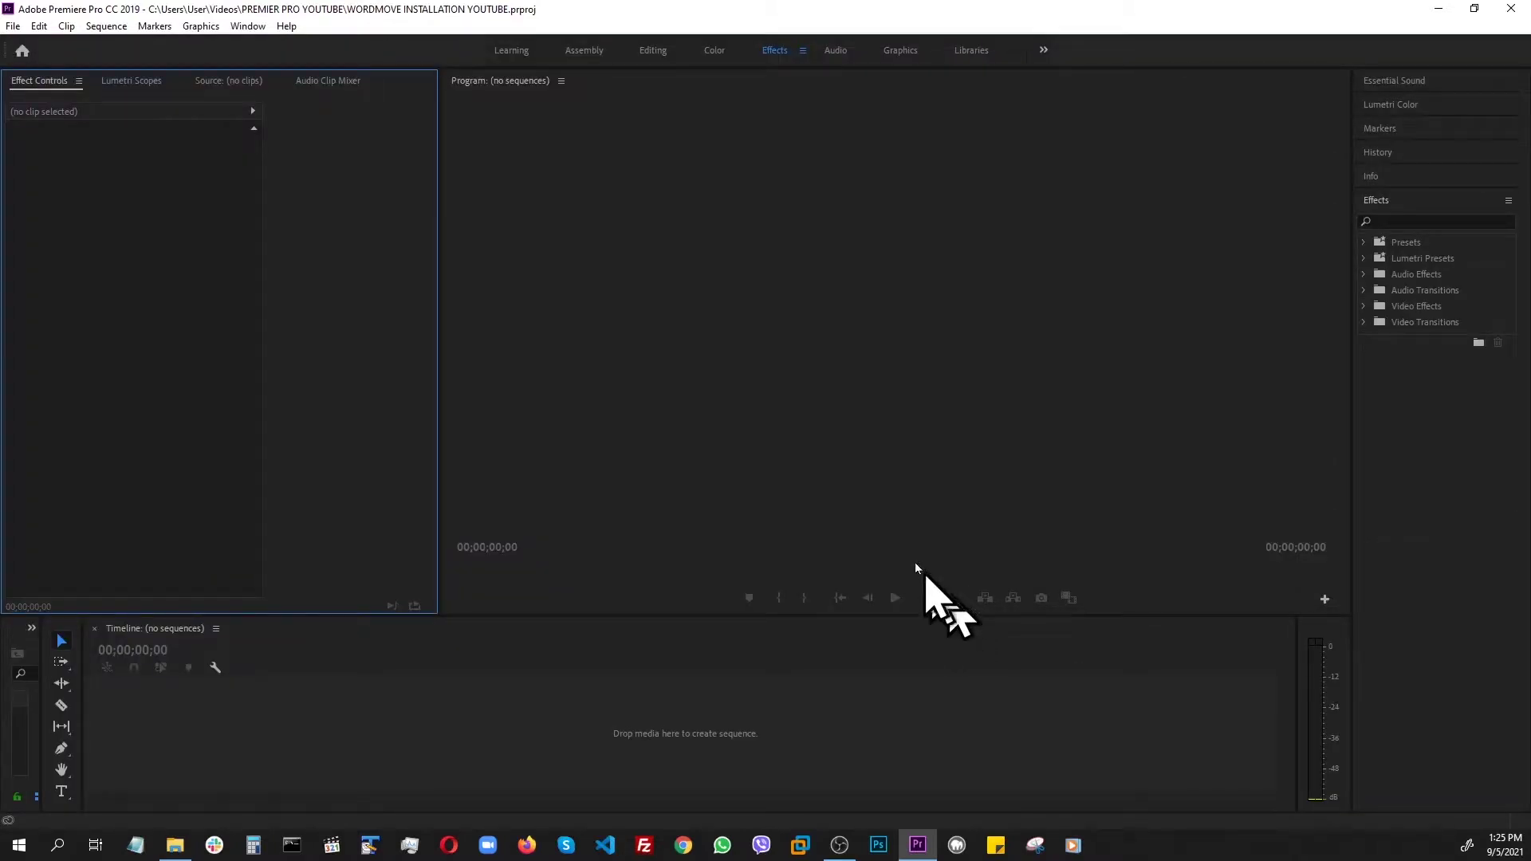
pyautogui.click(587, 53)
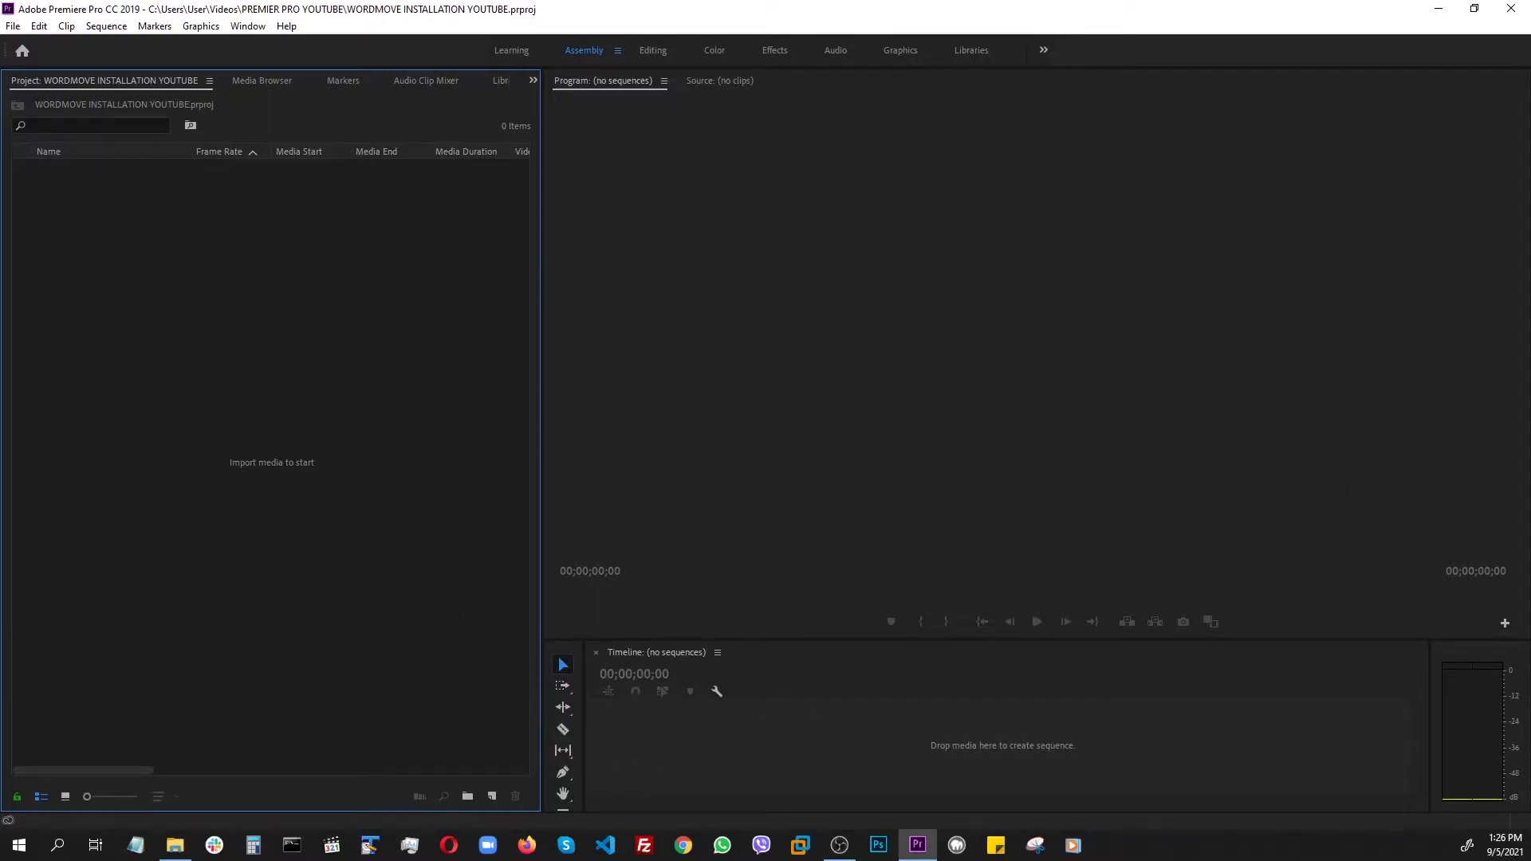
# Import all six WORDMOVE INSTALLATION .mkv clips from the _VIDEOS folder in File Explorer into the Premiere Pro project
pyautogui.hotkey('alt', 'Tab')
pyautogui.moveTo(1528, 258); pyautogui.dragTo(1254, 249)
pyautogui.moveTo(1248, 433); pyautogui.dragTo(331, 370)
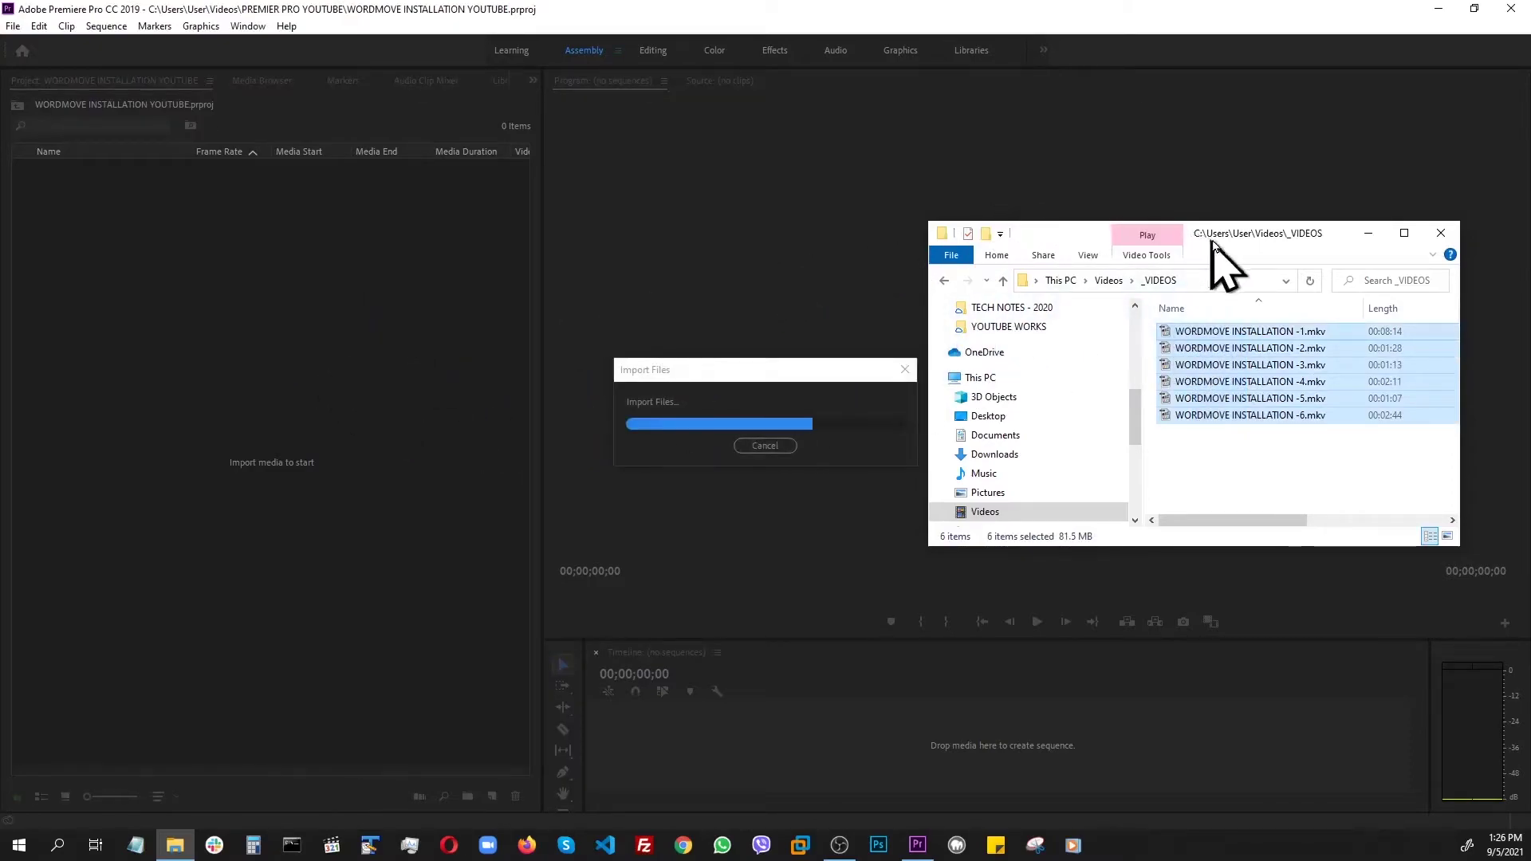
pyautogui.click(1369, 233)
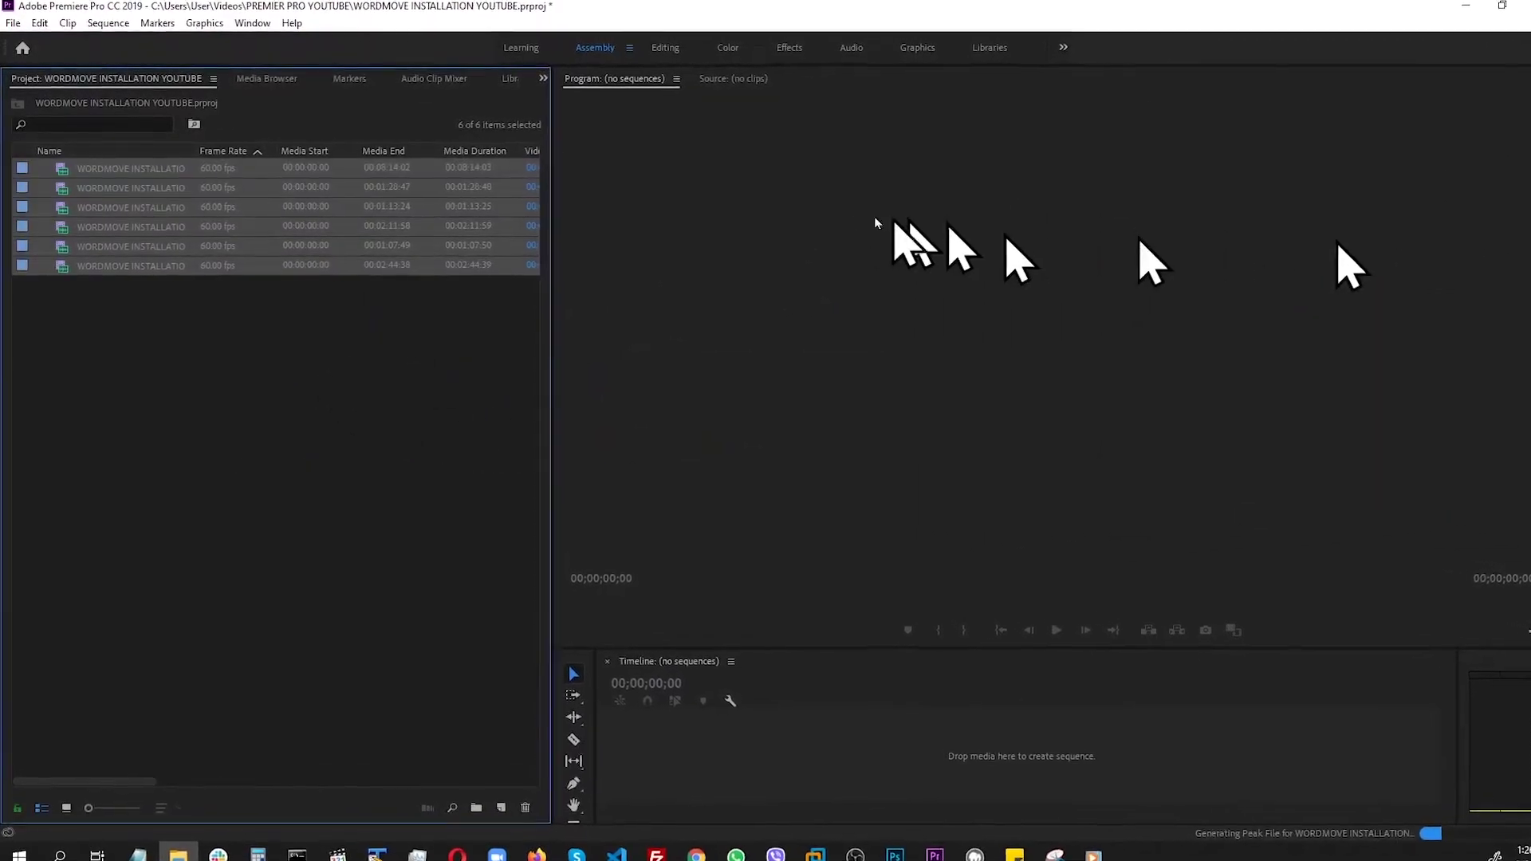
# Deselect the imported clips, place the Media Duration column right after Name, and widen the Name column to show full file names
pyautogui.click(367, 323)
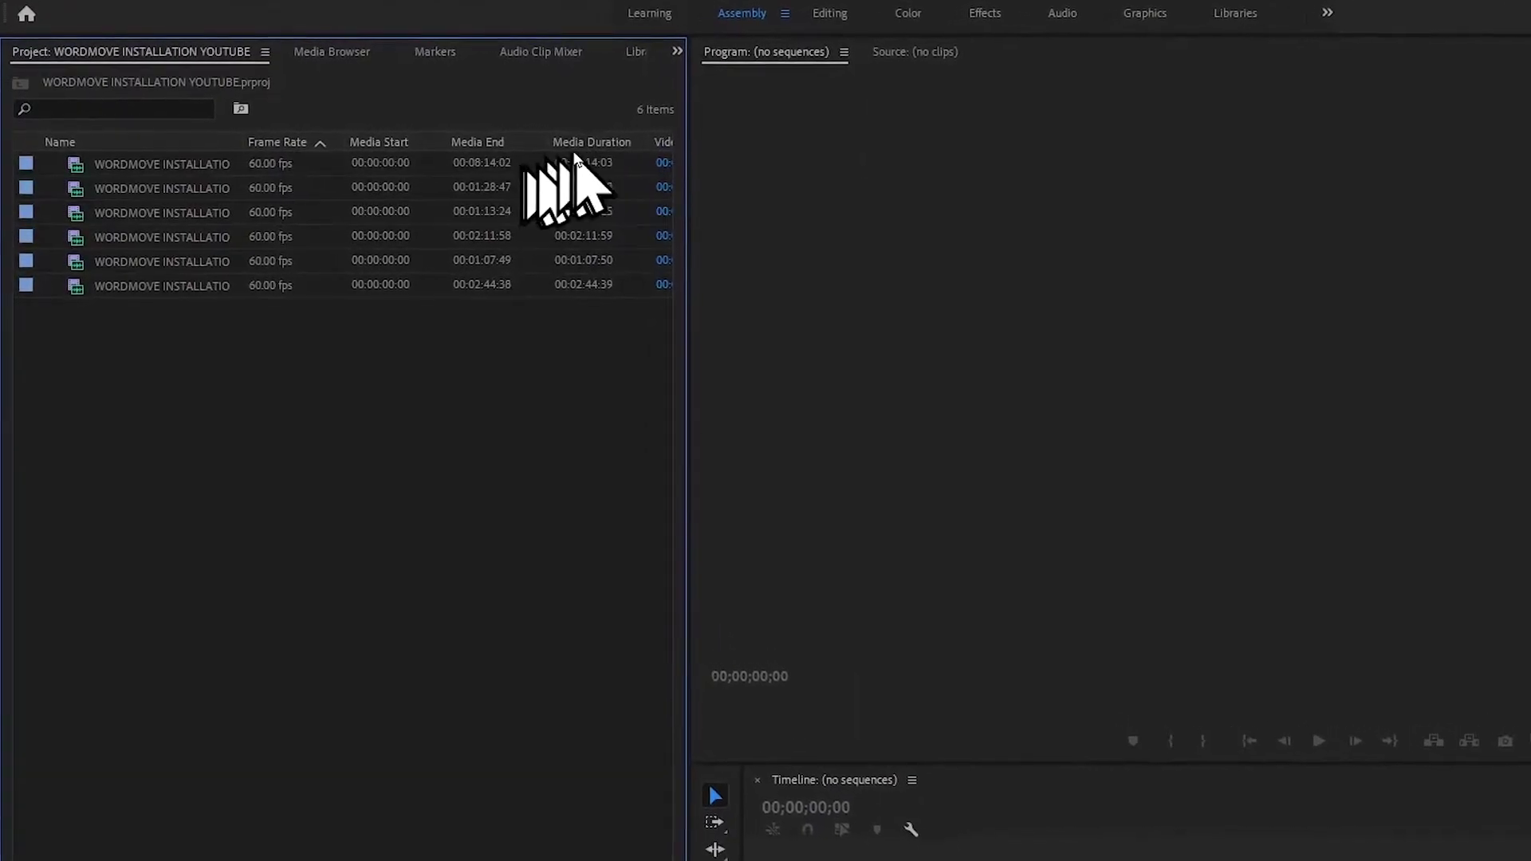
pyautogui.moveTo(621, 141); pyautogui.dragTo(295, 141)
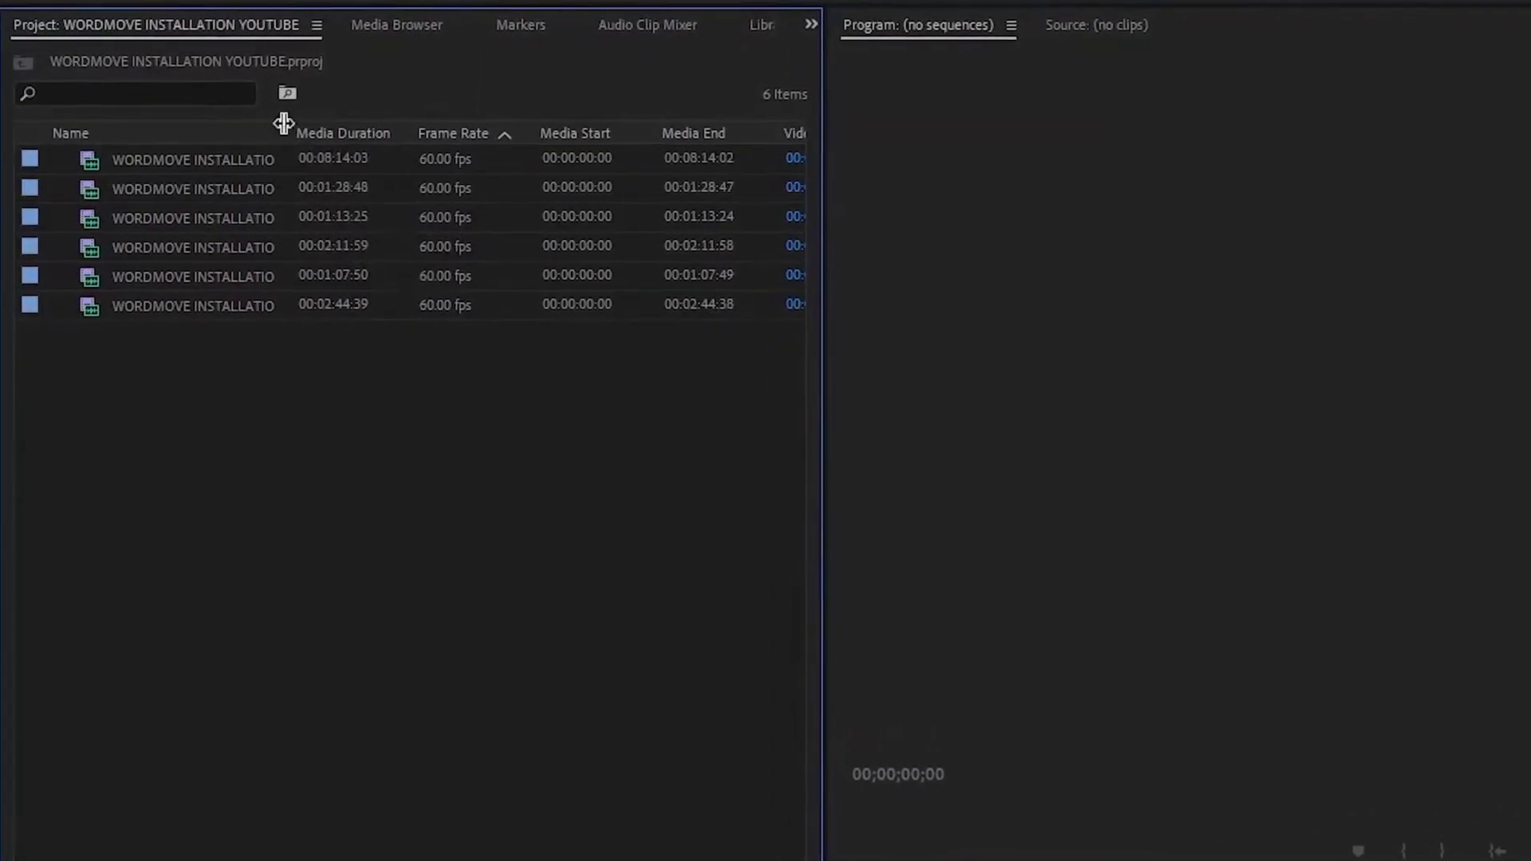
pyautogui.moveTo(283, 123); pyautogui.dragTo(395, 136)
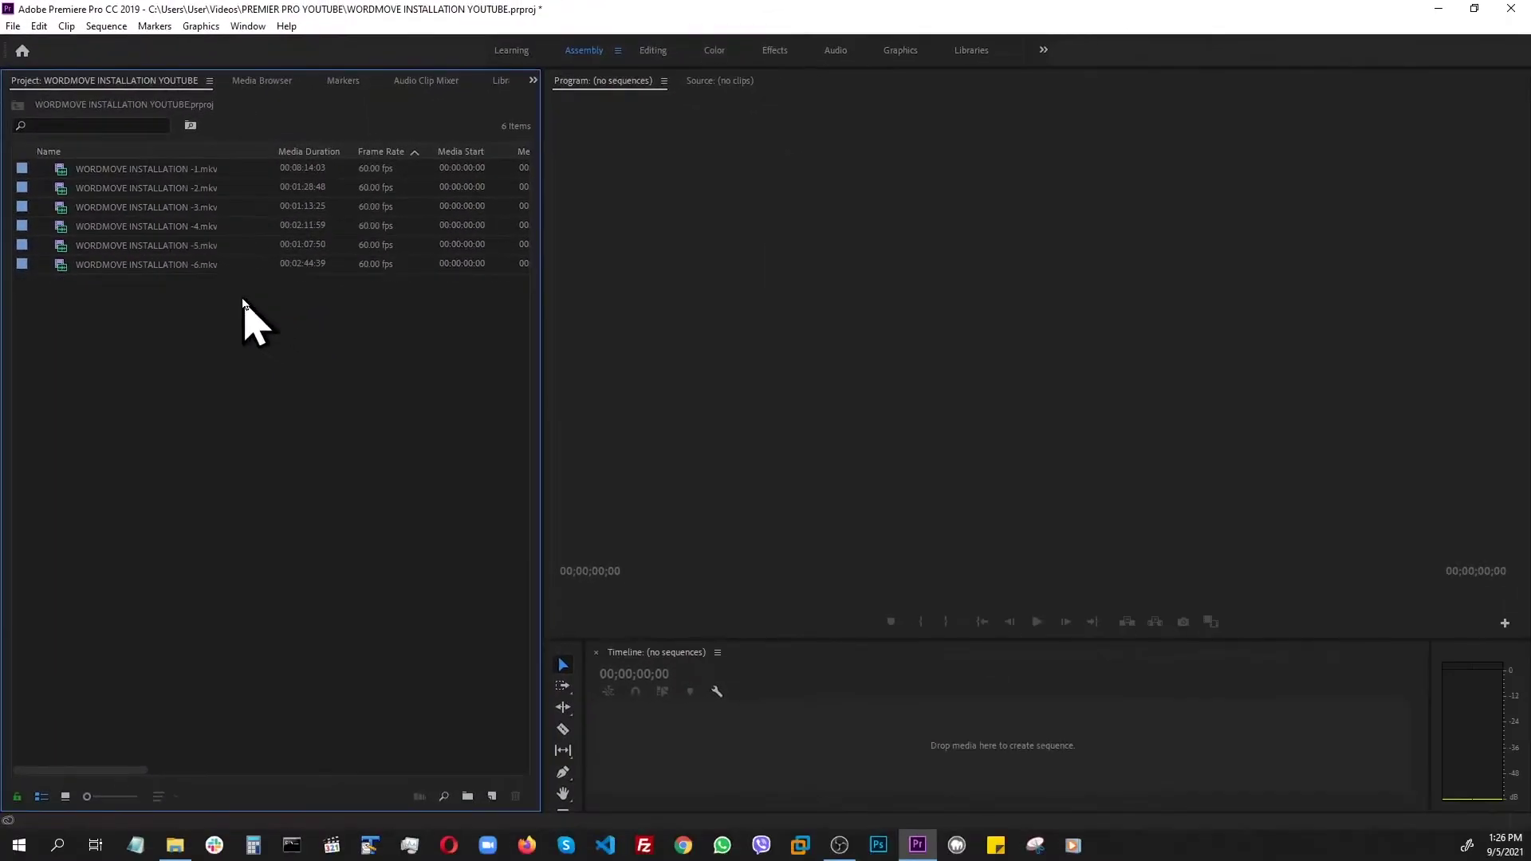
# Create a sequence on the empty timeline from the clip WORDMOVE INSTALLATION -1.mkv
pyautogui.click(150, 173)
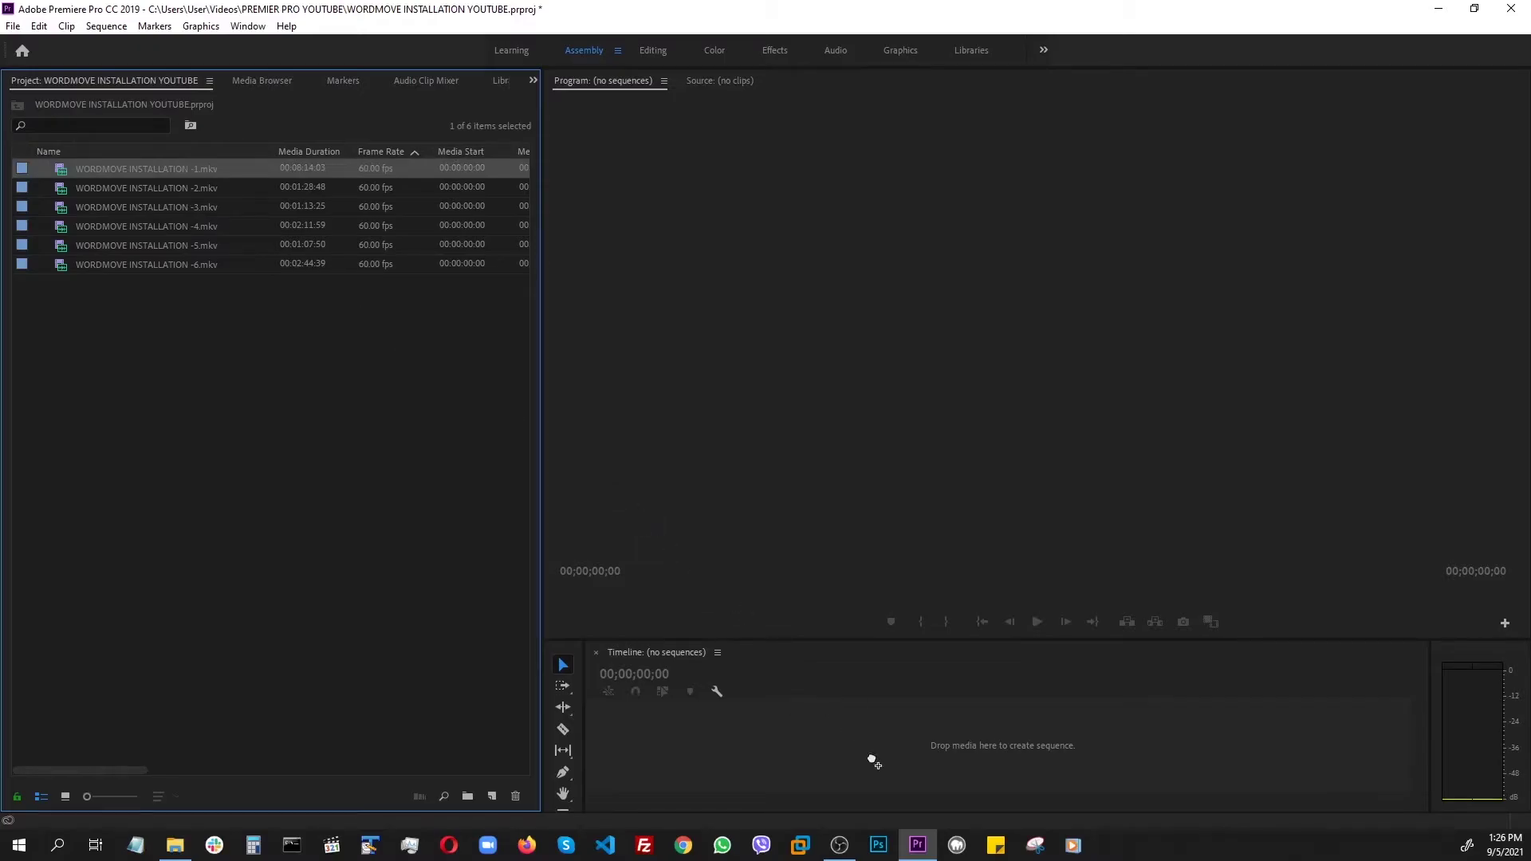
pyautogui.moveTo(874, 762); pyautogui.dragTo(882, 779)
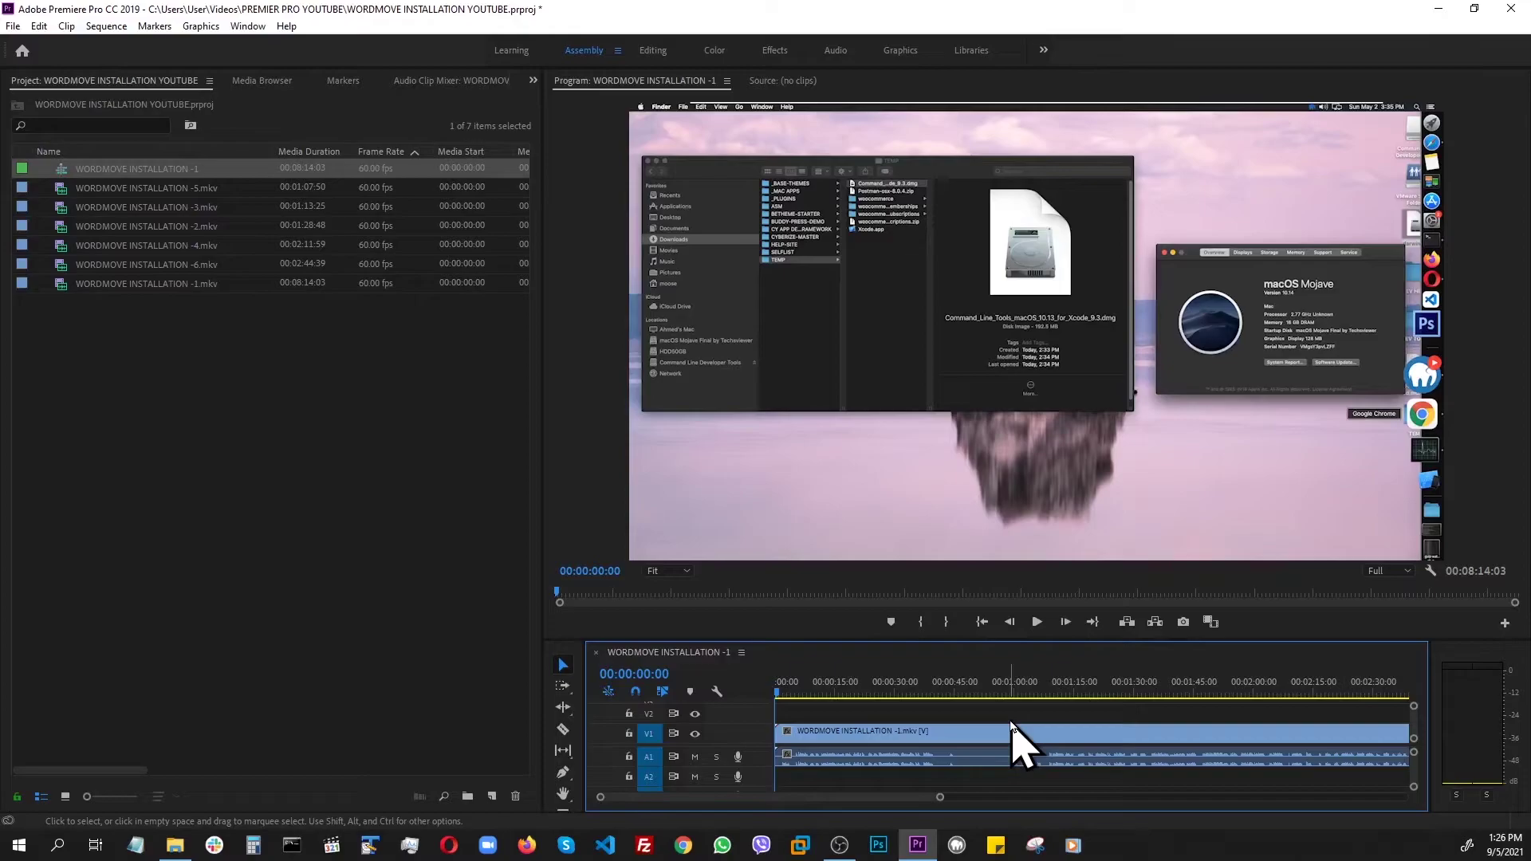
# Sort the project items by name and insert WORDMOVE INSTALLATION -2.mkv at the end of the sequence
pyautogui.press('End')
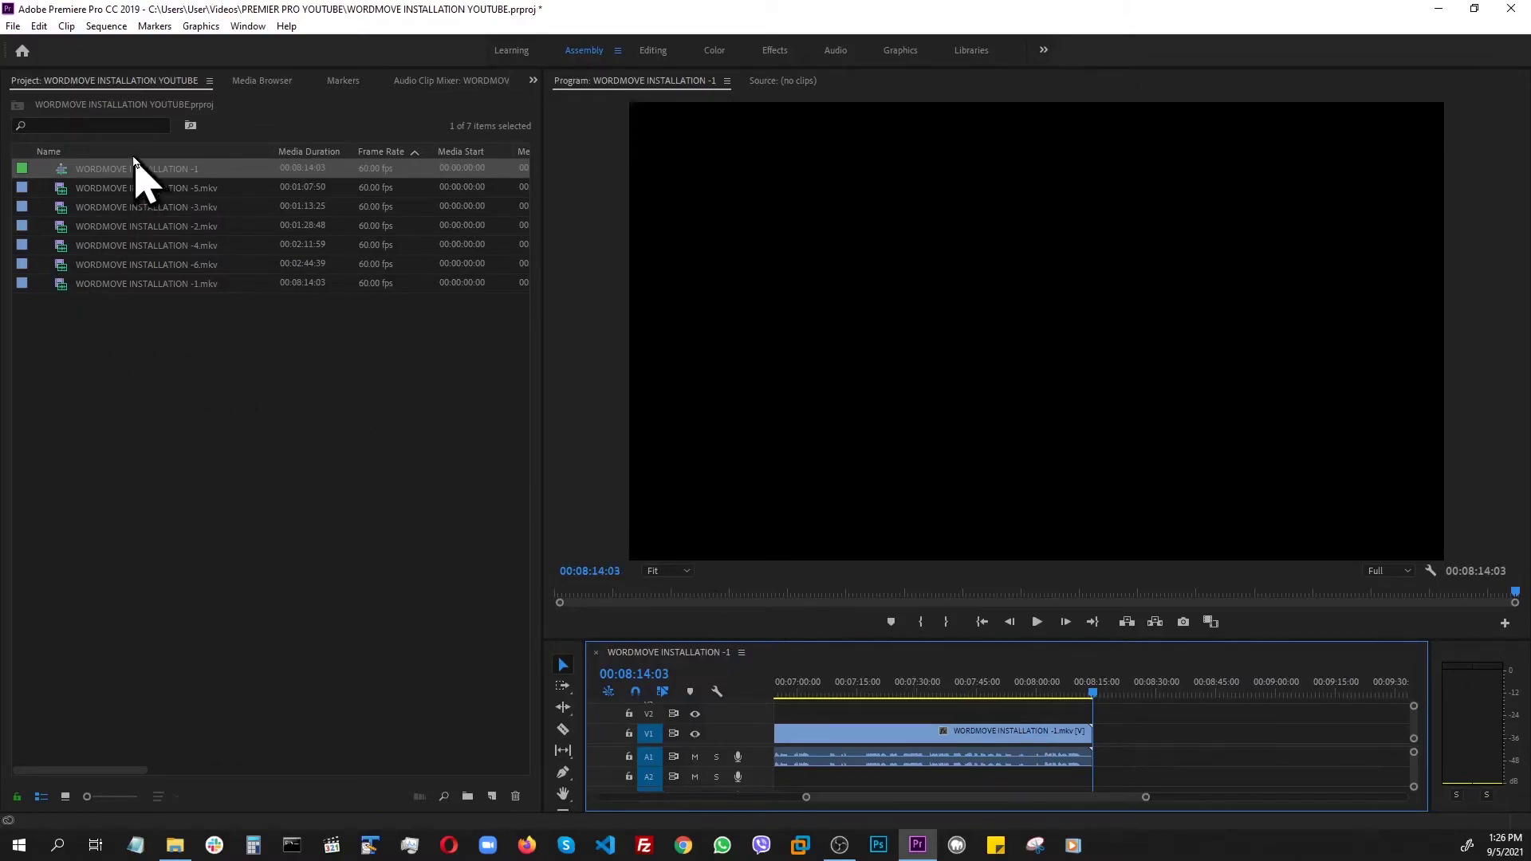
pyautogui.click(65, 152)
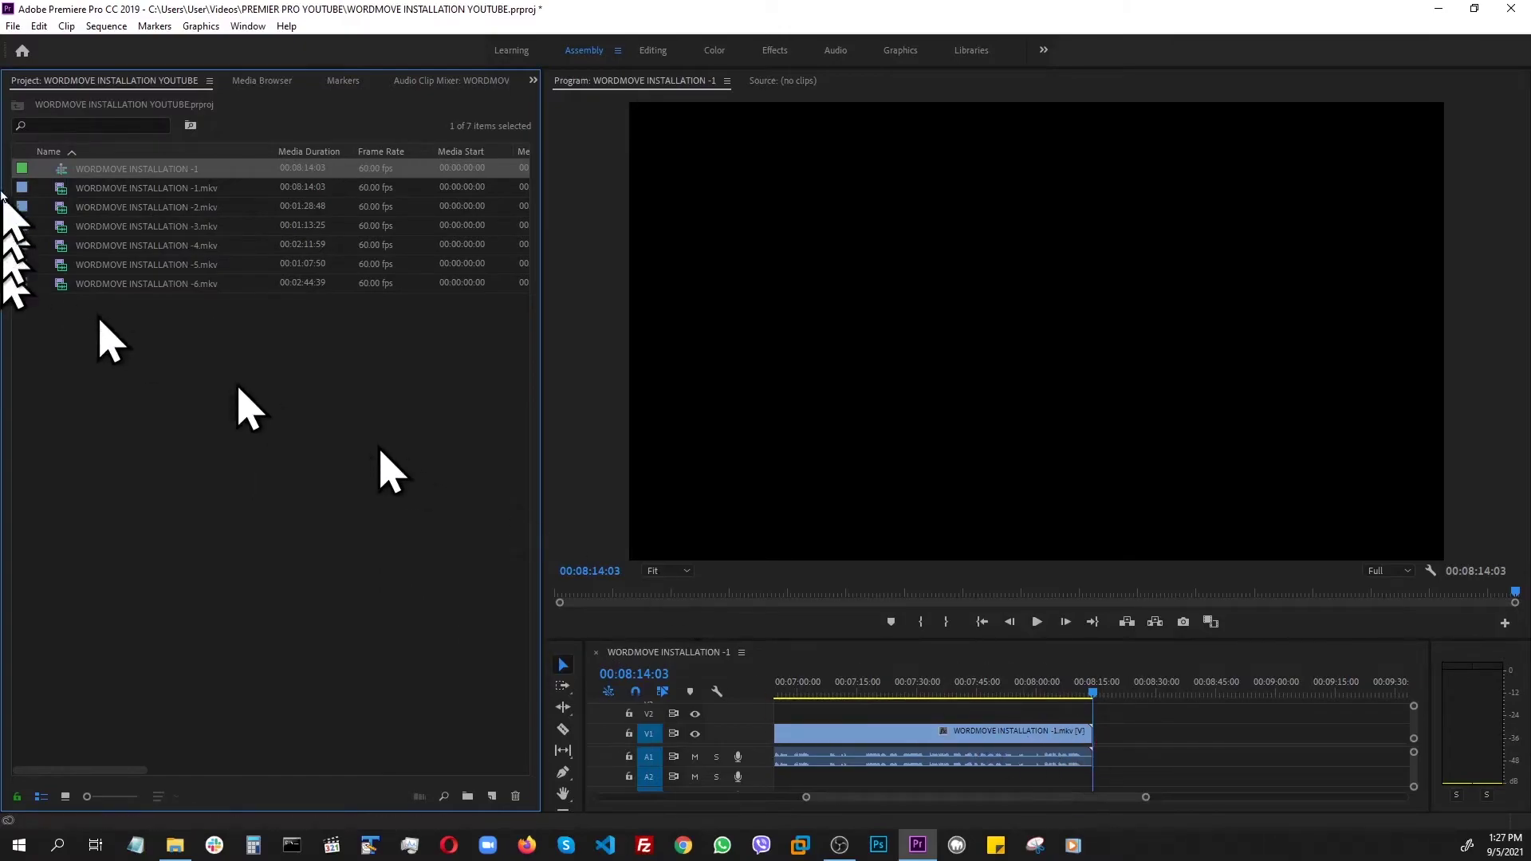
pyautogui.click(148, 208)
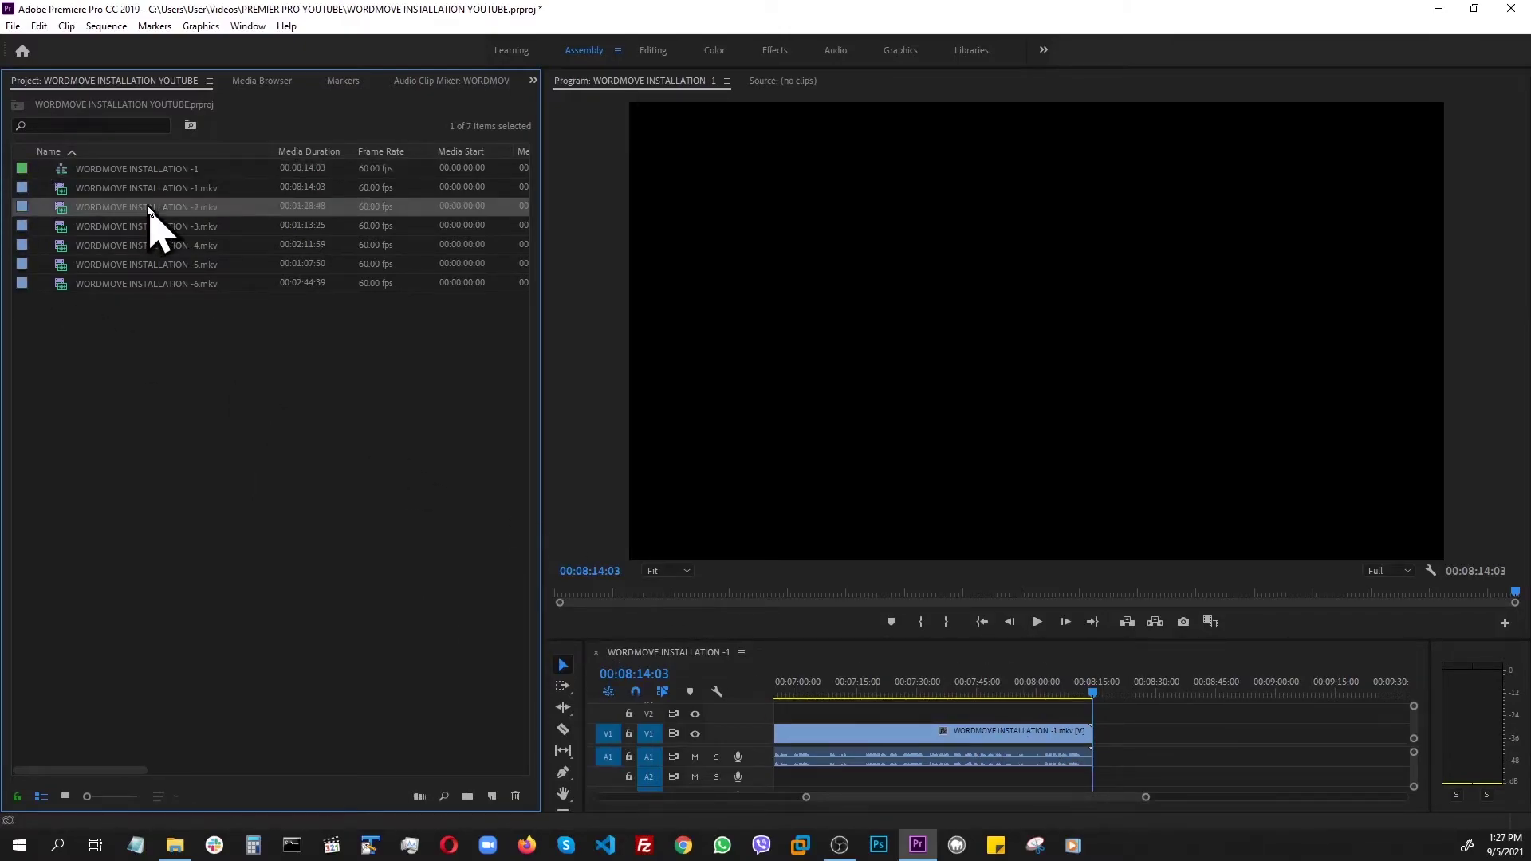
pyautogui.press(',')
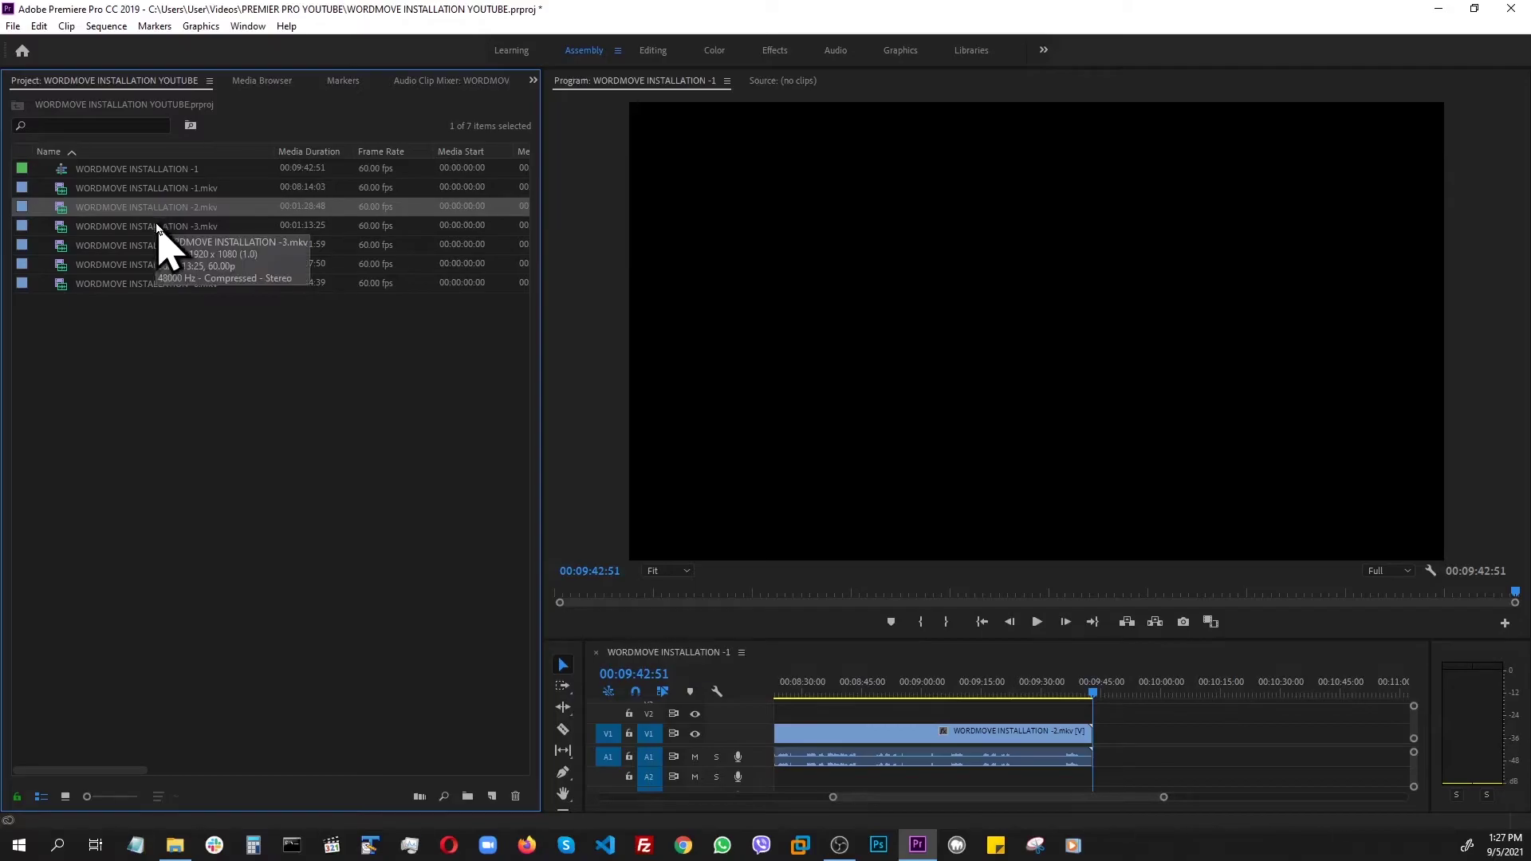
# Append WORDMOVE INSTALLATION -3.mkv, -4.mkv, -5.mkv and -6.mkv in that order to the end of the sequence
pyautogui.click(158, 227)
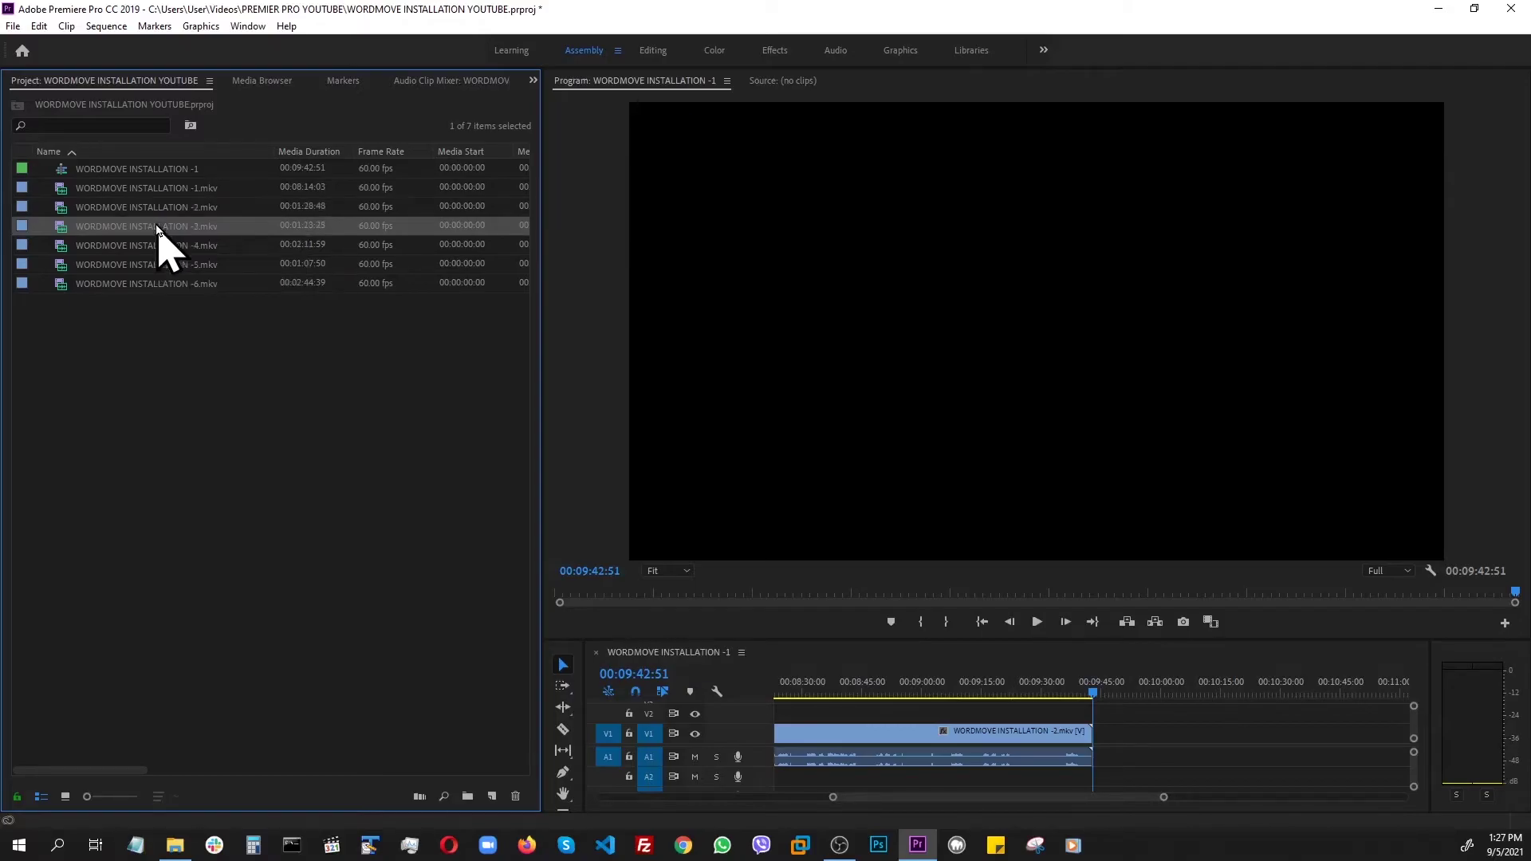
pyautogui.press('.')
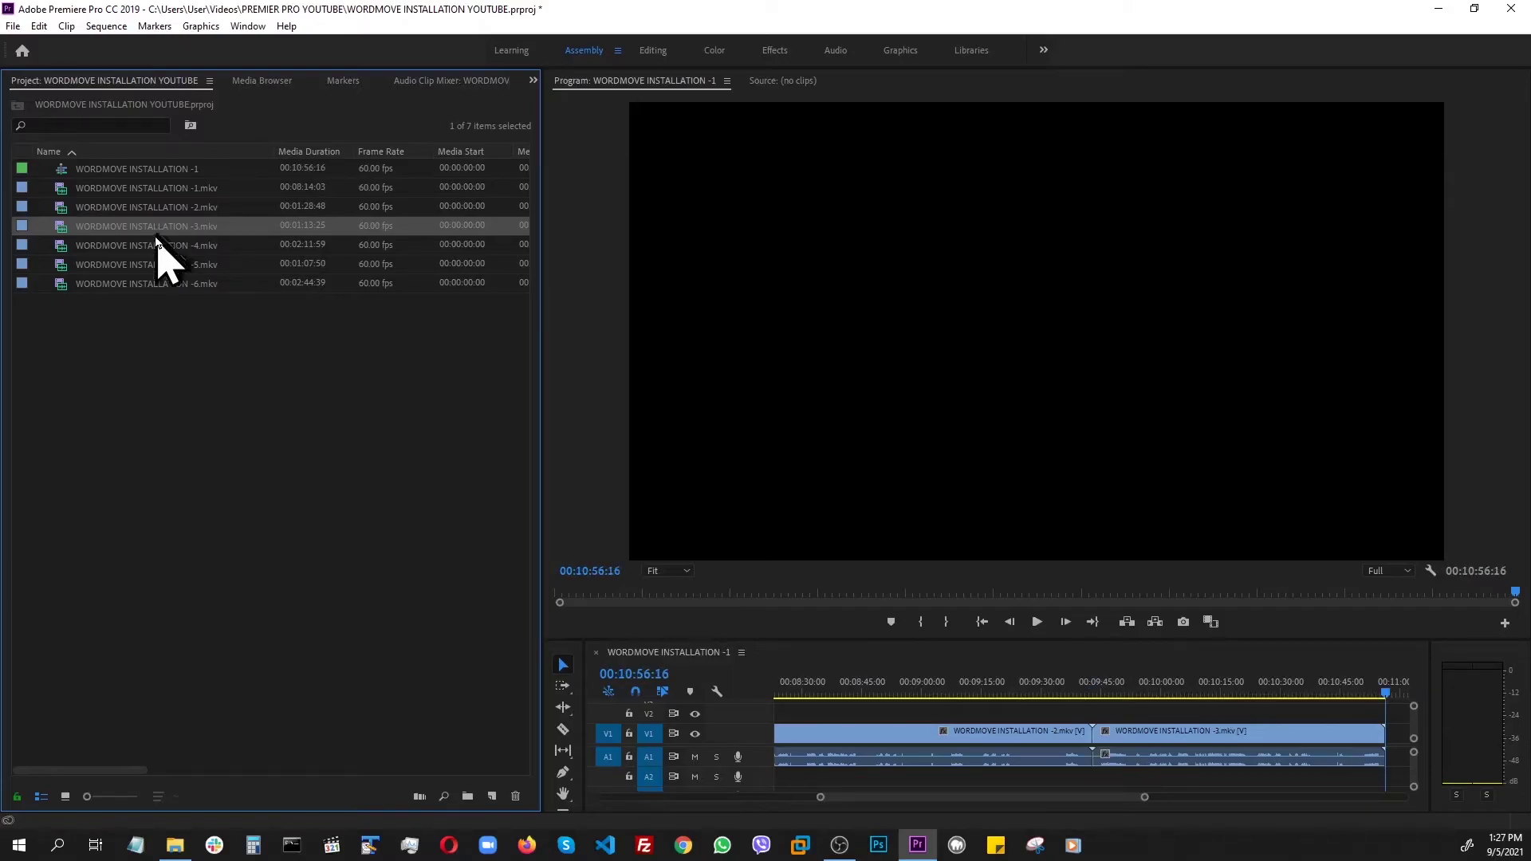
pyautogui.click(156, 252)
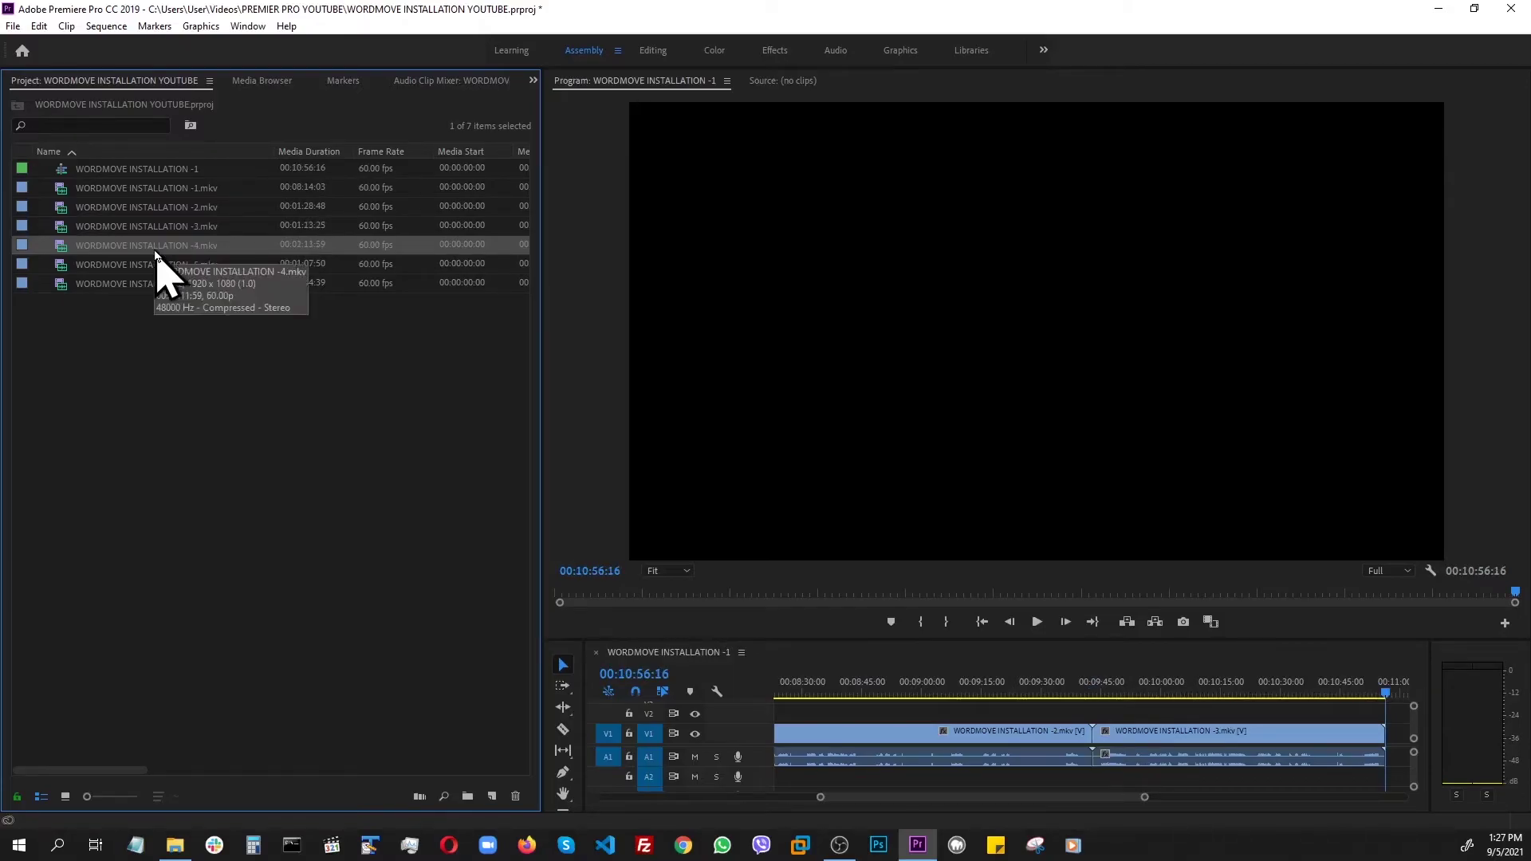
pyautogui.press('.')
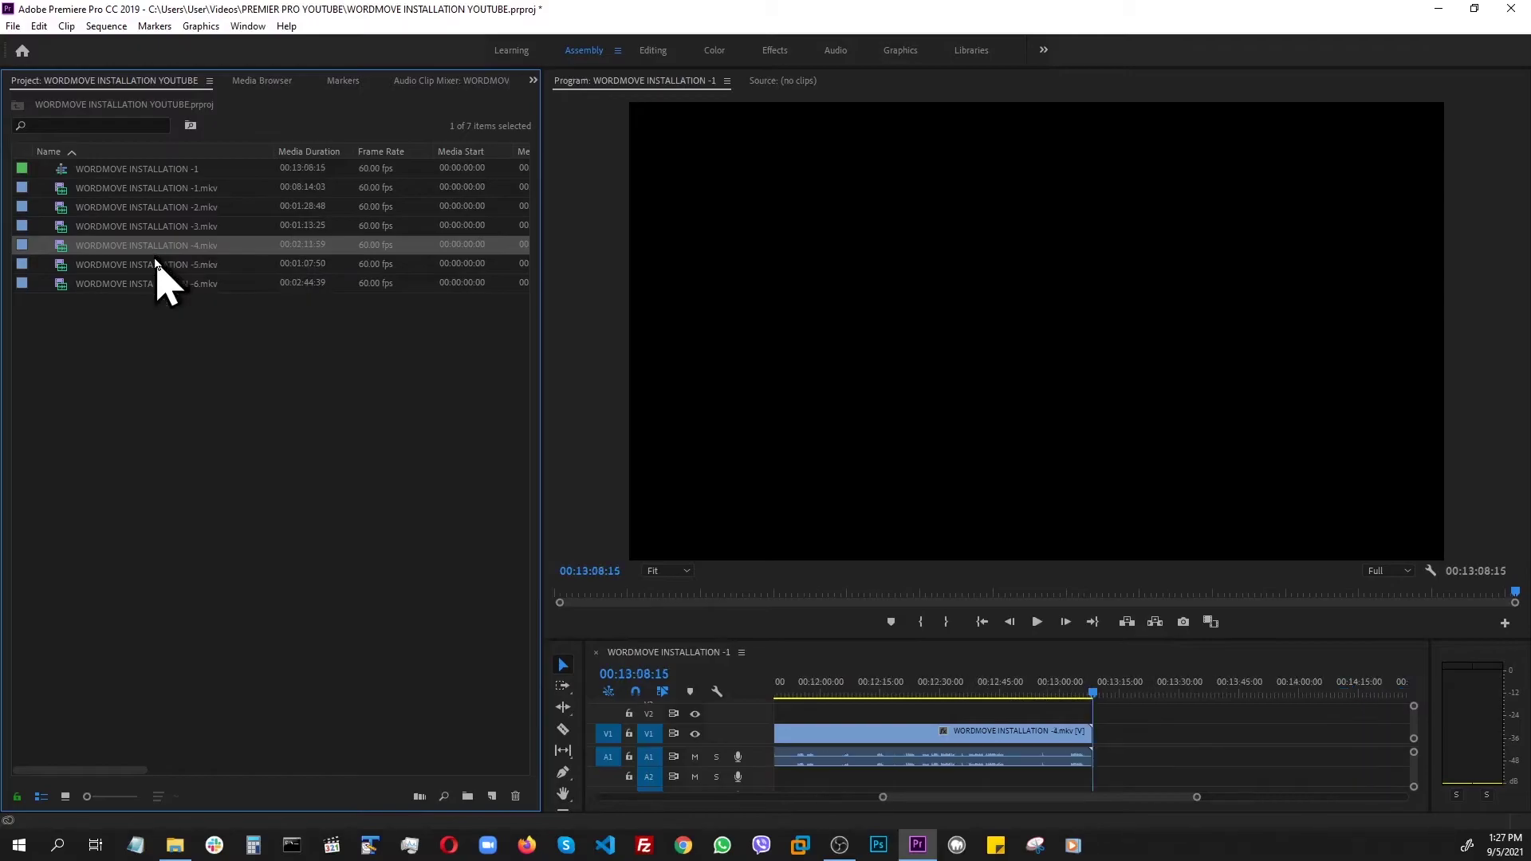
pyautogui.click(155, 263)
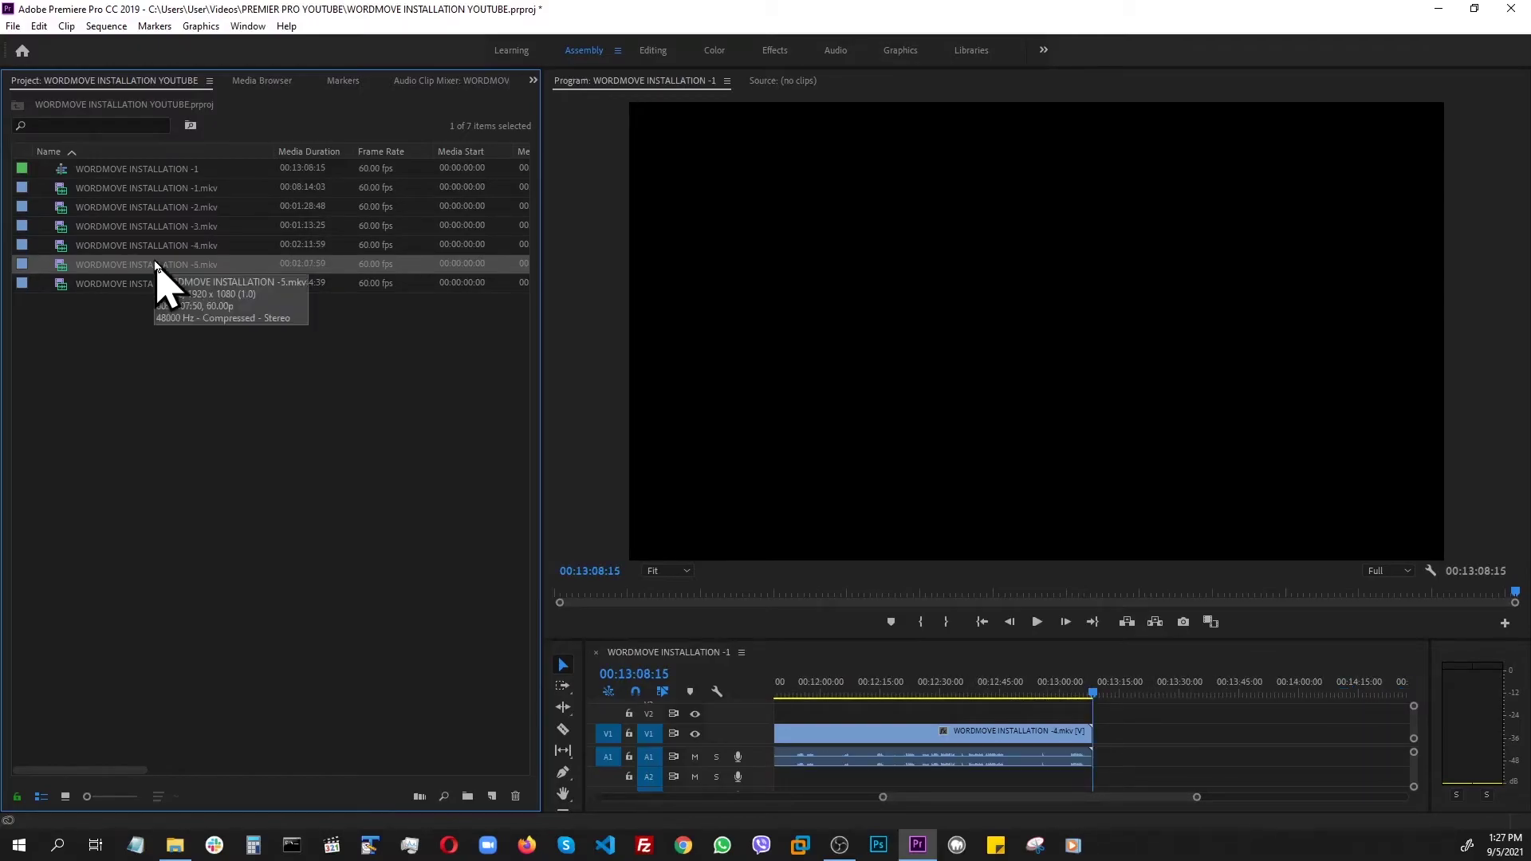
pyautogui.press('.')
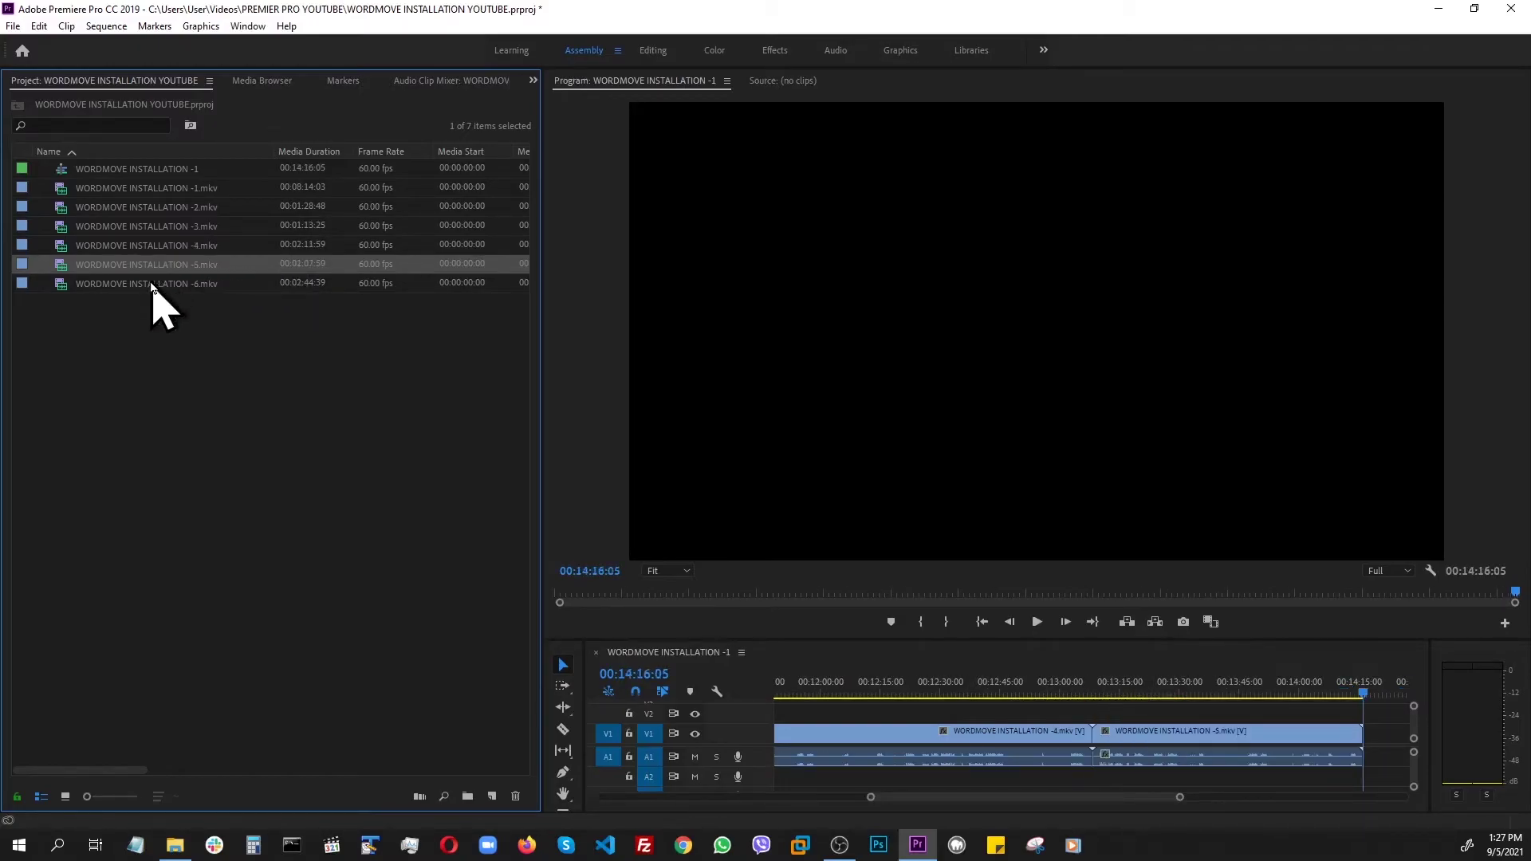
pyautogui.click(152, 284)
pyautogui.press('.')
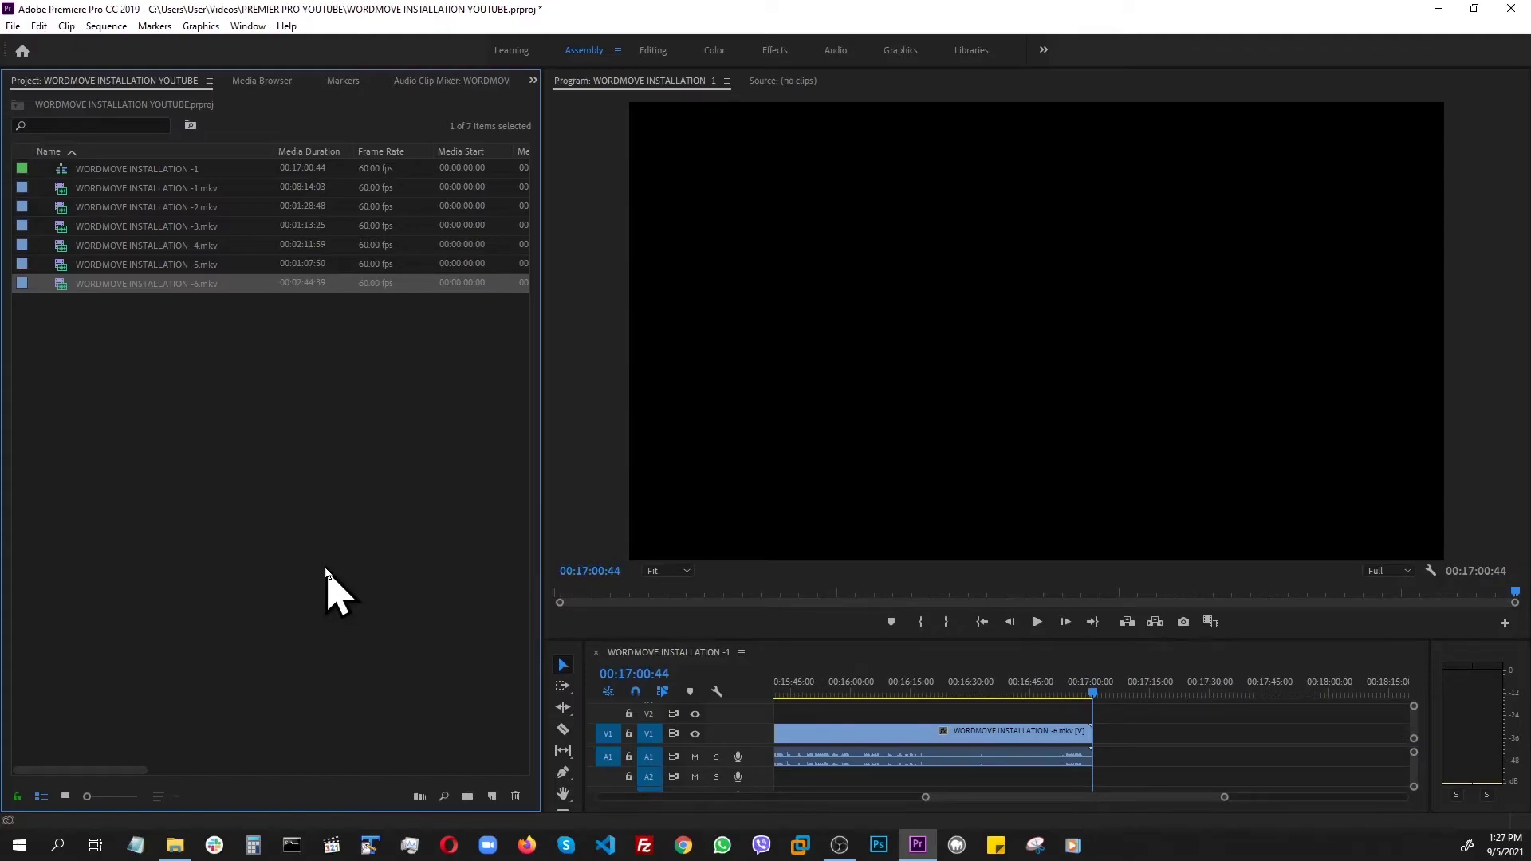
# Save the project and return the playhead to the start of the sequence
pyautogui.hotkey('ctrl', 's')
pyautogui.press('Up')
pyautogui.press('Up')
pyautogui.press('Up')
pyautogui.press('Up')
pyautogui.press('Up')
pyautogui.press('Up')
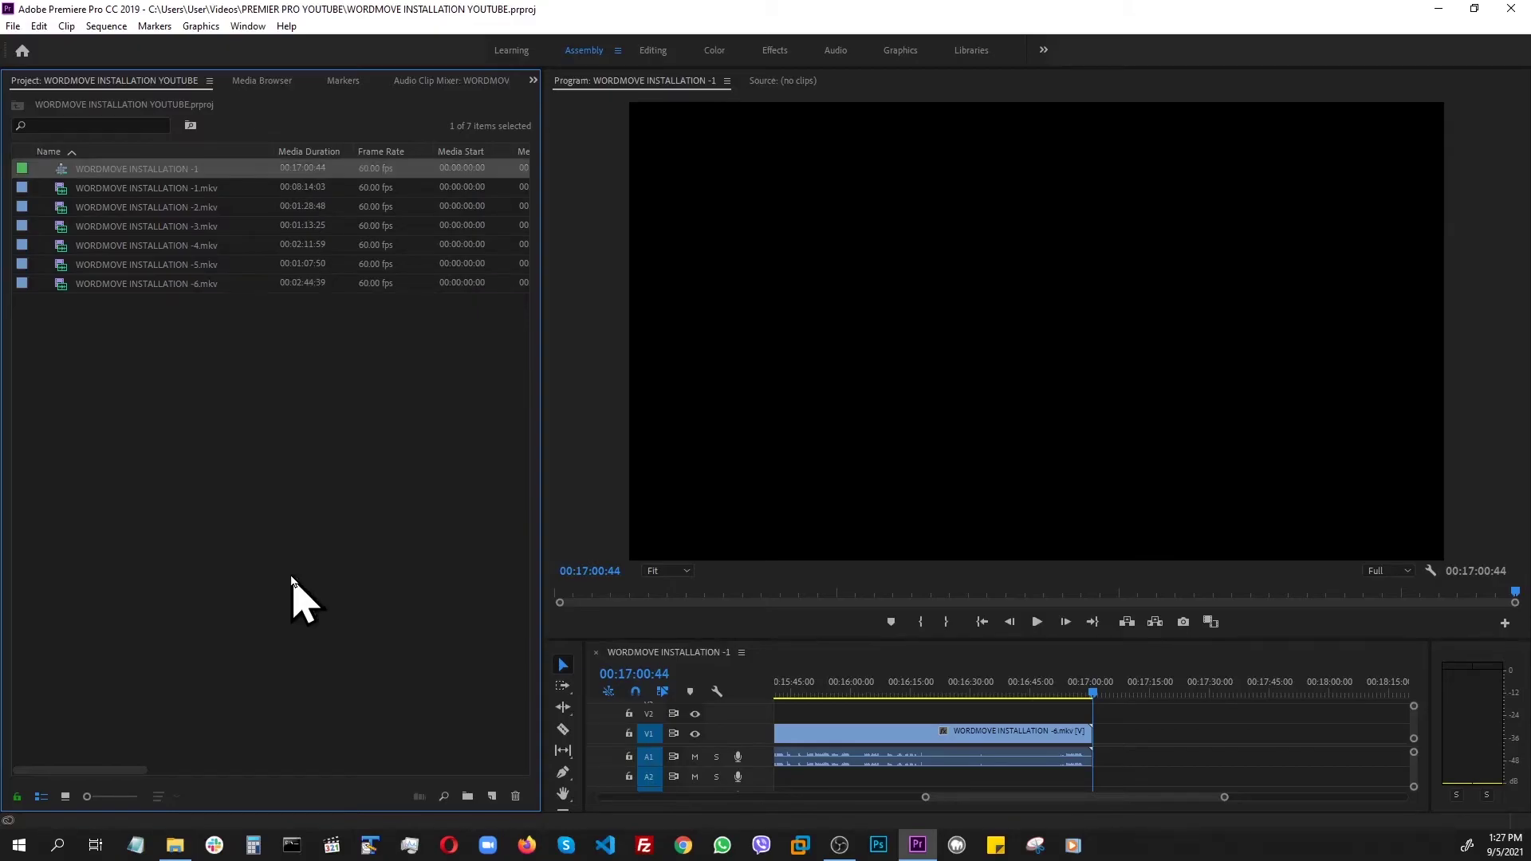
pyautogui.click(1148, 724)
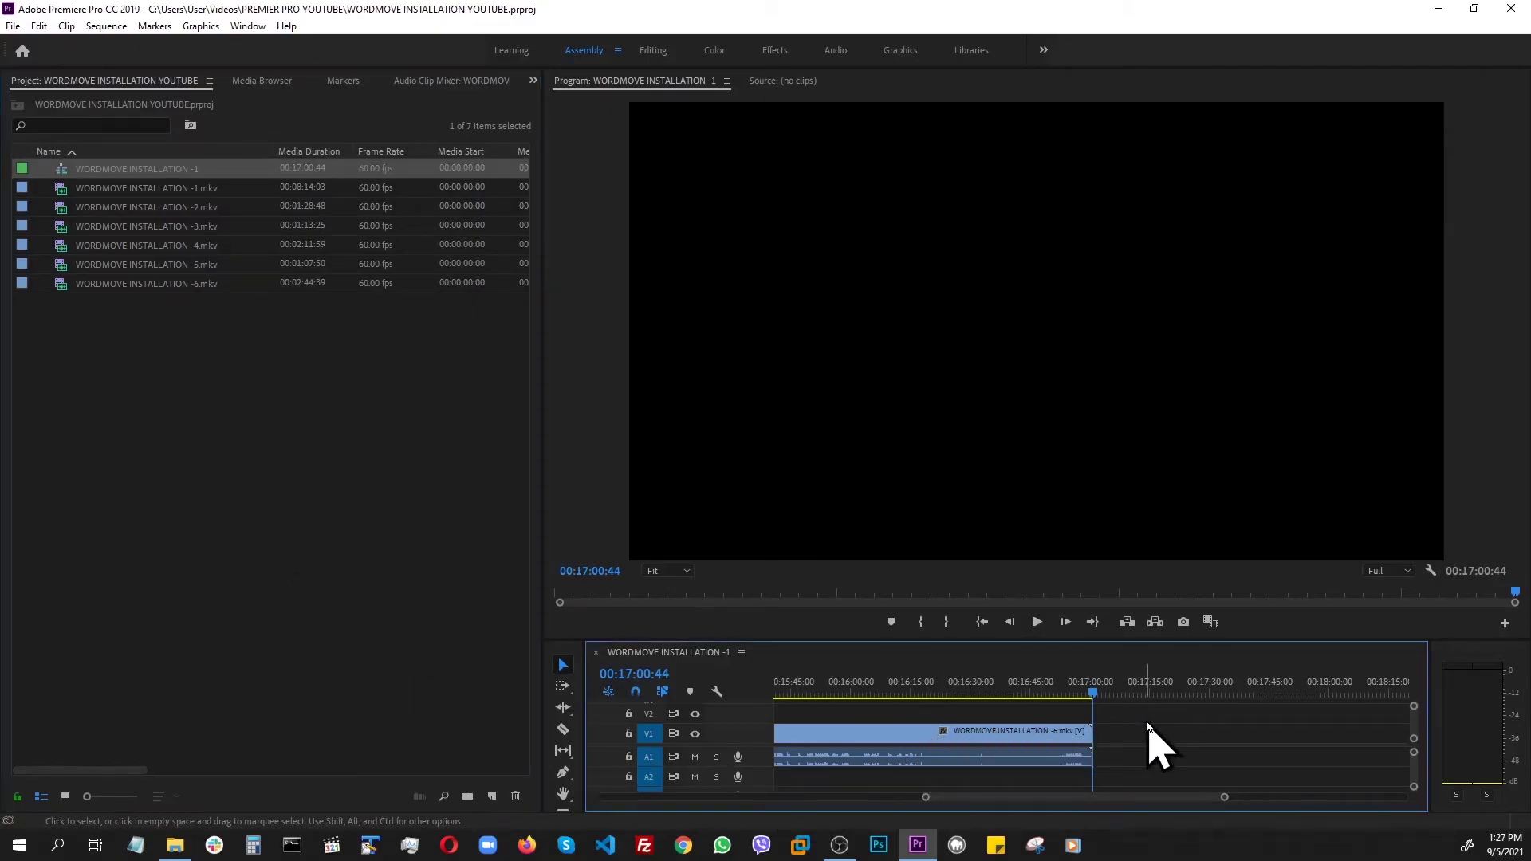
pyautogui.press('Home')
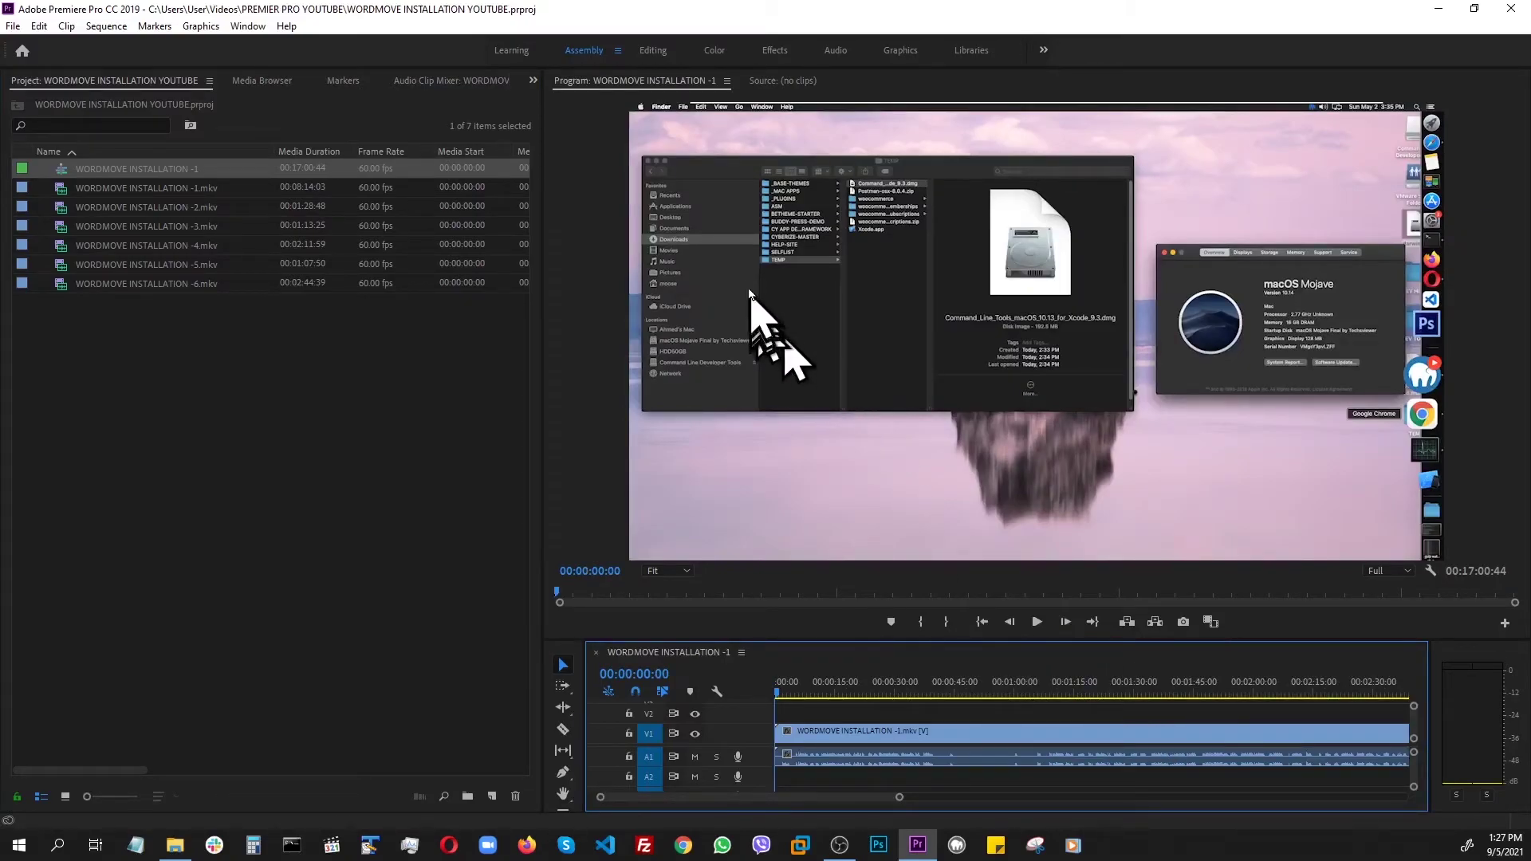
# Switch to the Effects workspace and increase the A1 audio track's height so the waveform can be examined closely from the start
pyautogui.click(776, 51)
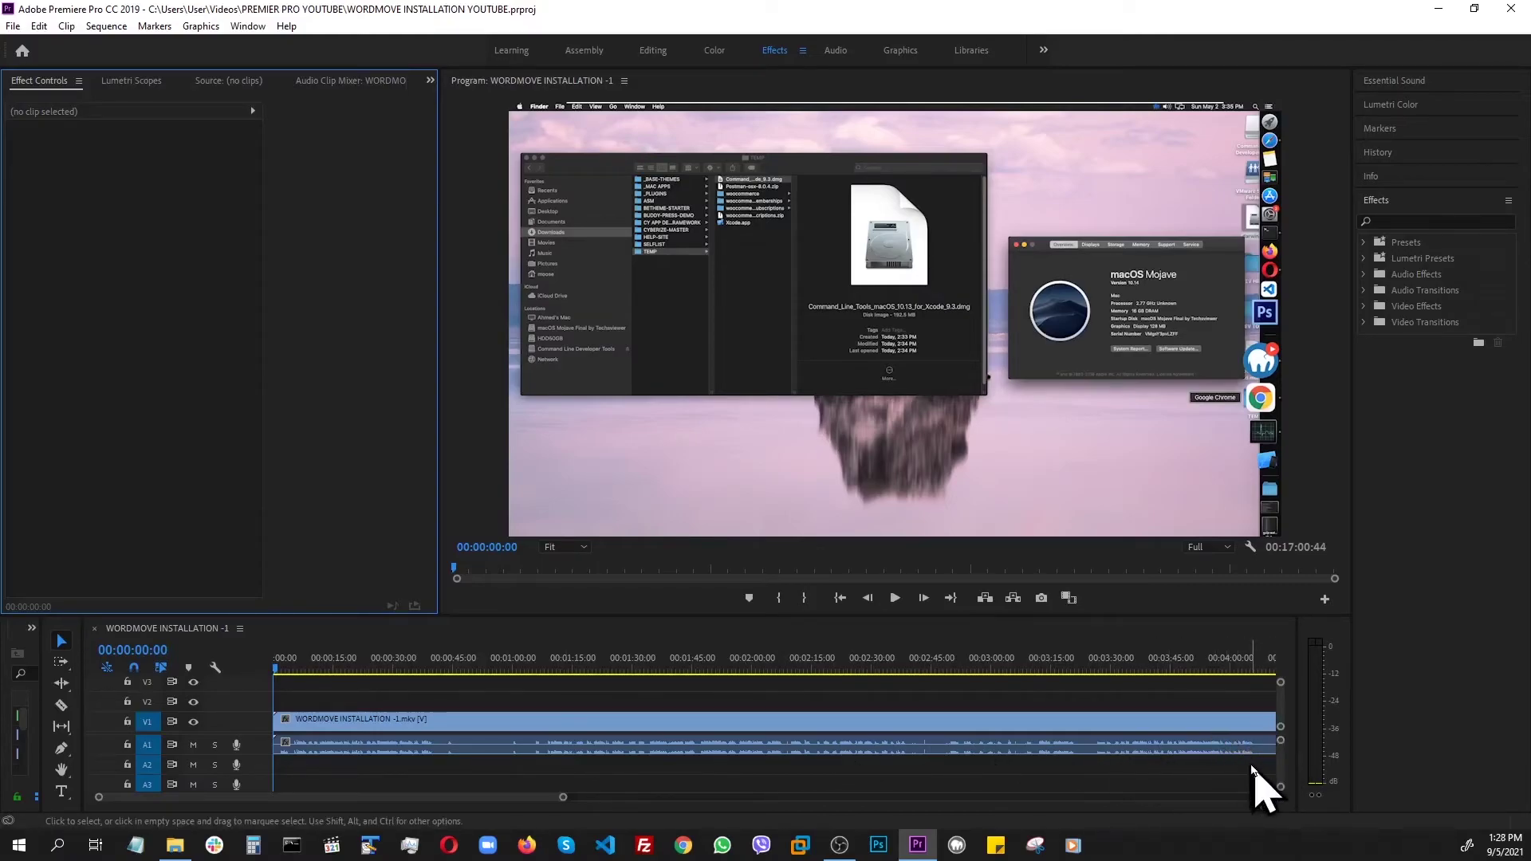
pyautogui.click(1280, 744)
pyautogui.scroll(5, 1280, 745)
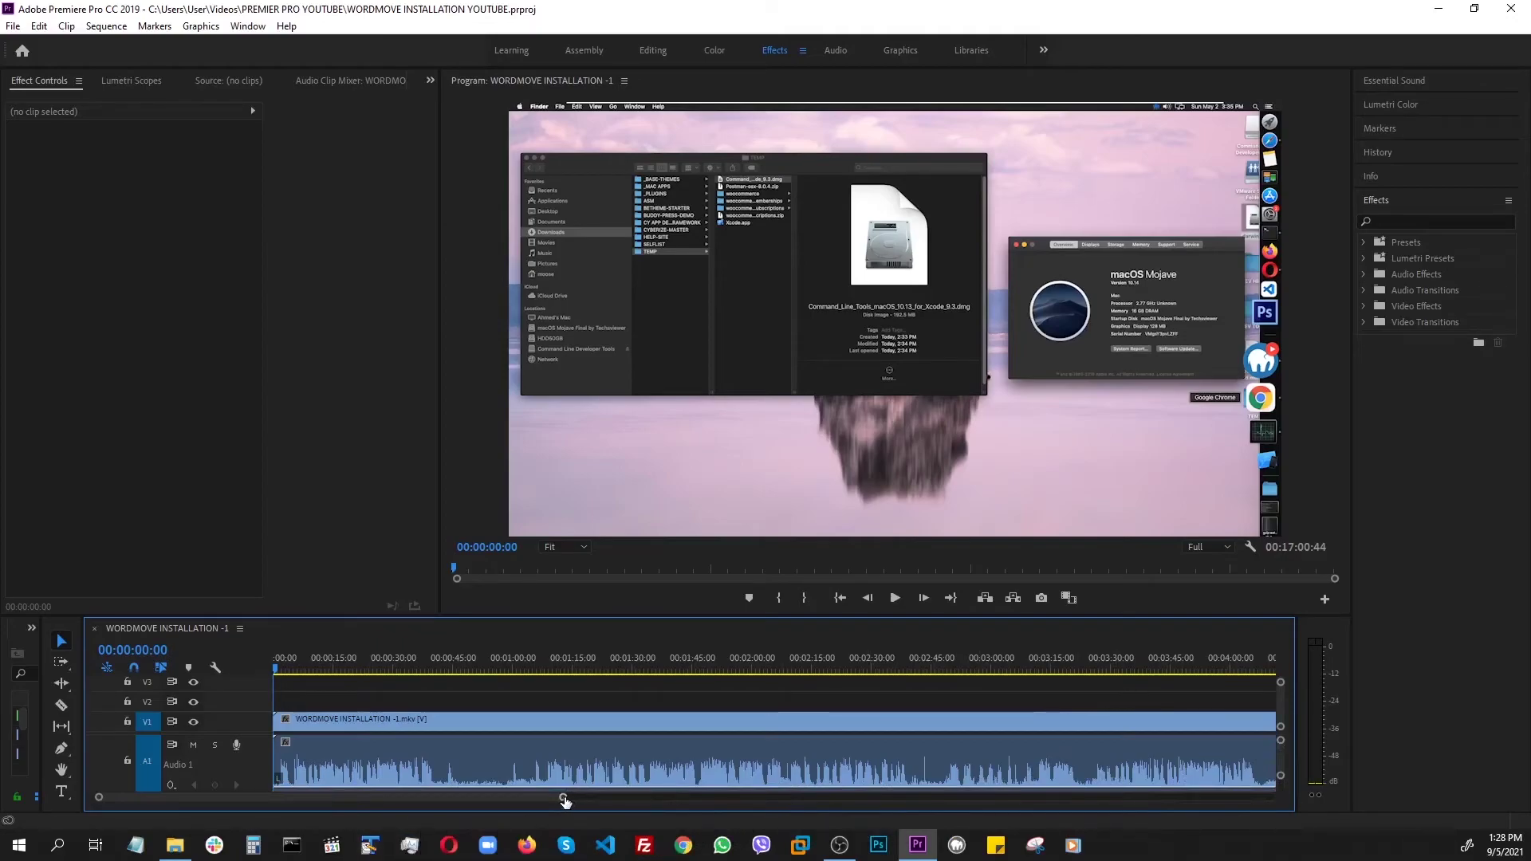
pyautogui.moveTo(563, 800); pyautogui.dragTo(398, 807)
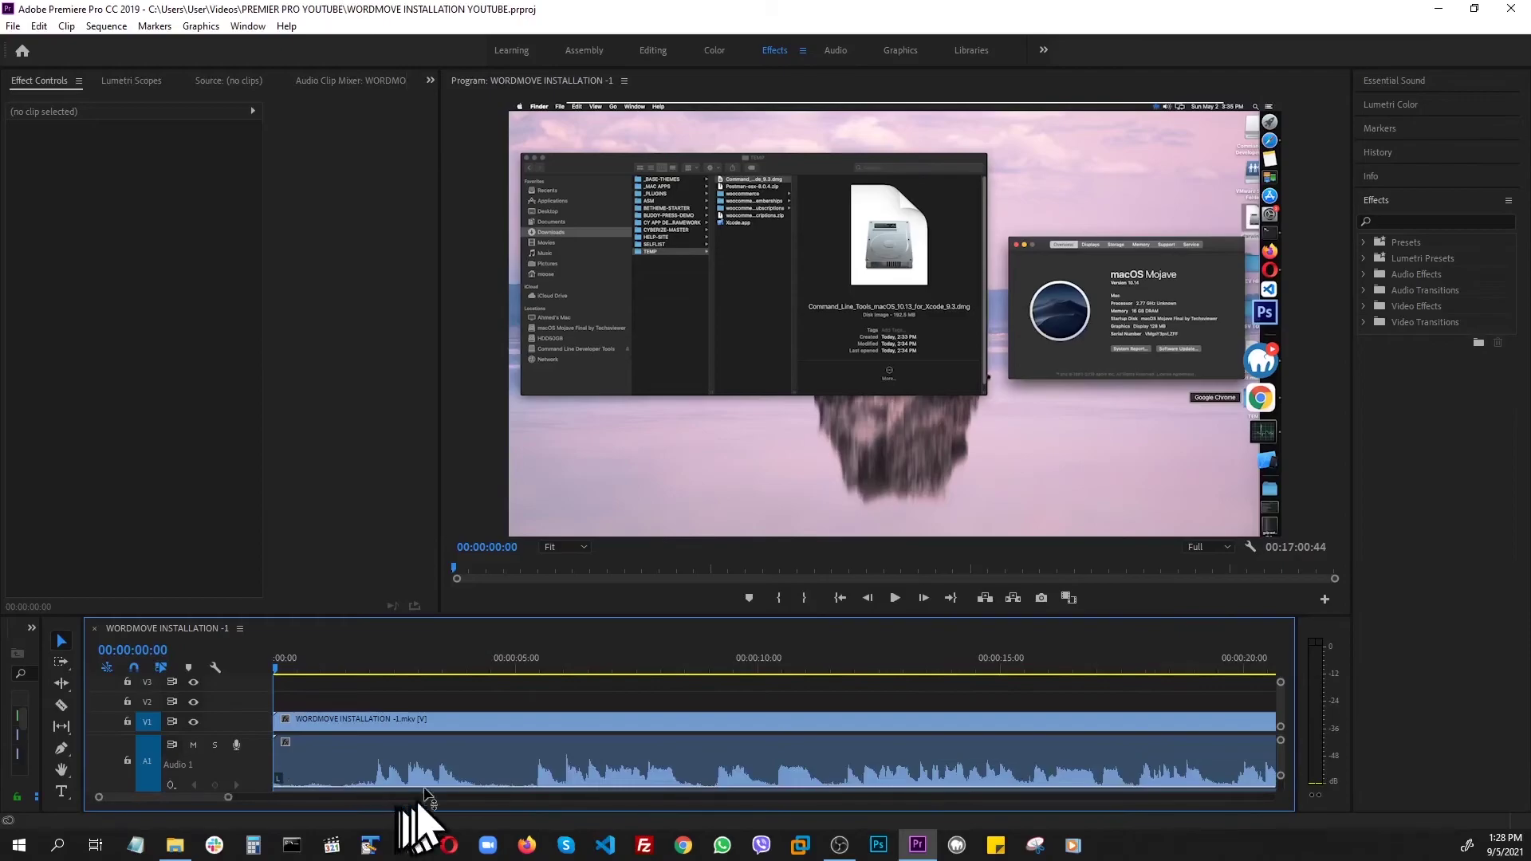